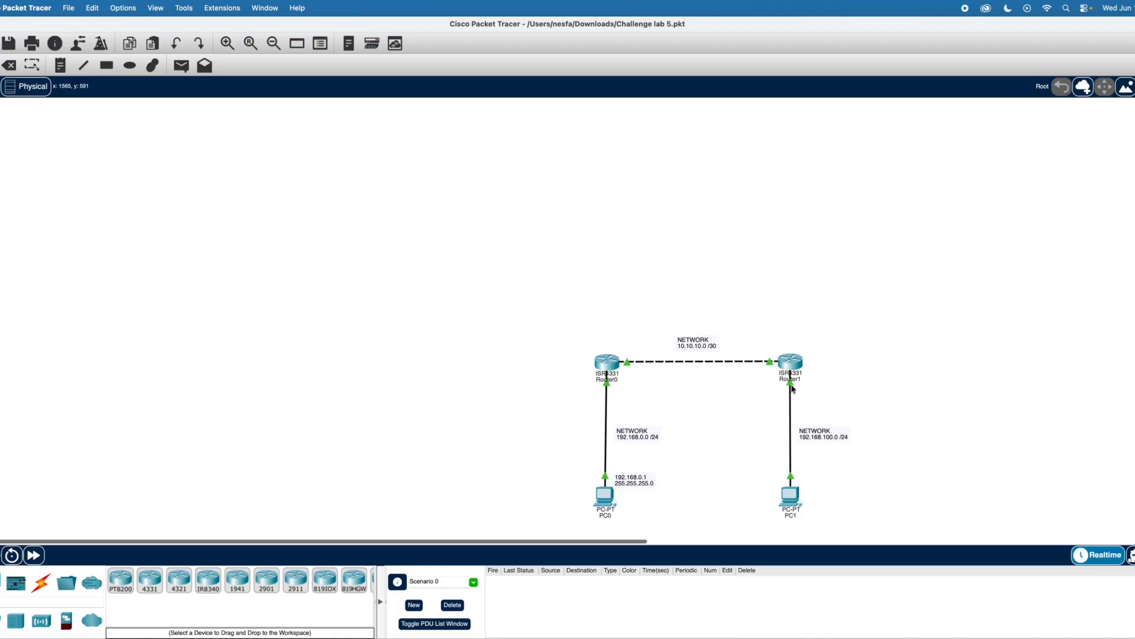
- Select the whole topology with its network labels and move it toward the centre of the workspace
{"action": "scroll", "coordinate": [792, 389], "scroll_direction": "left", "scroll_amount": 1}
{"action": "scroll", "coordinate": [797, 383], "scroll_direction": "left", "scroll_amount": 3}
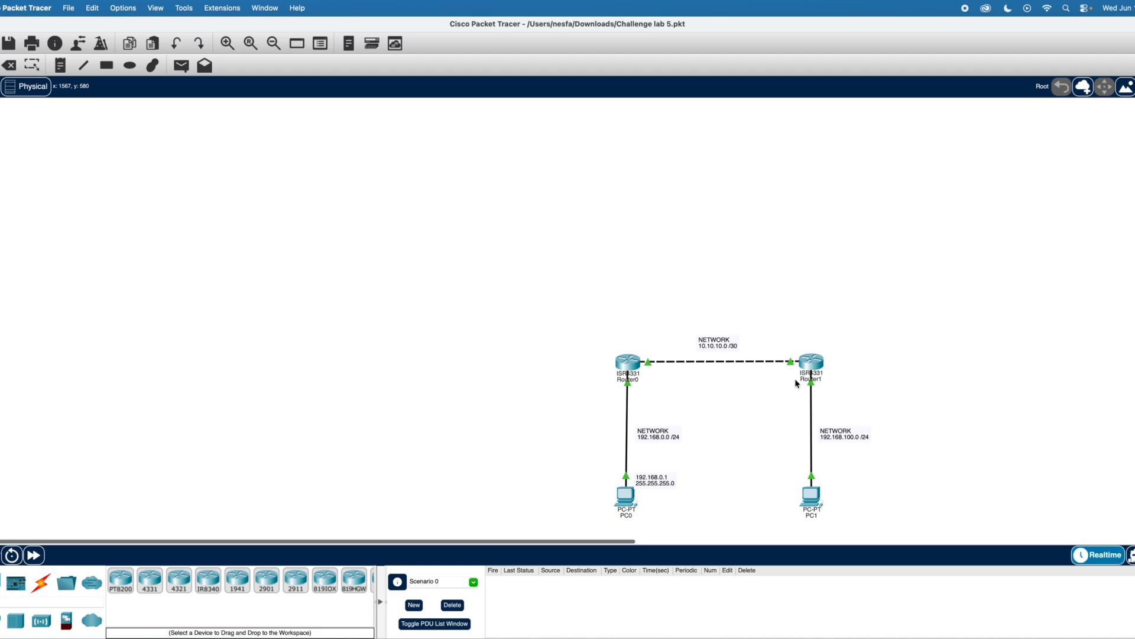
{"action": "scroll", "coordinate": [795, 383], "scroll_direction": "down", "scroll_amount": 1}
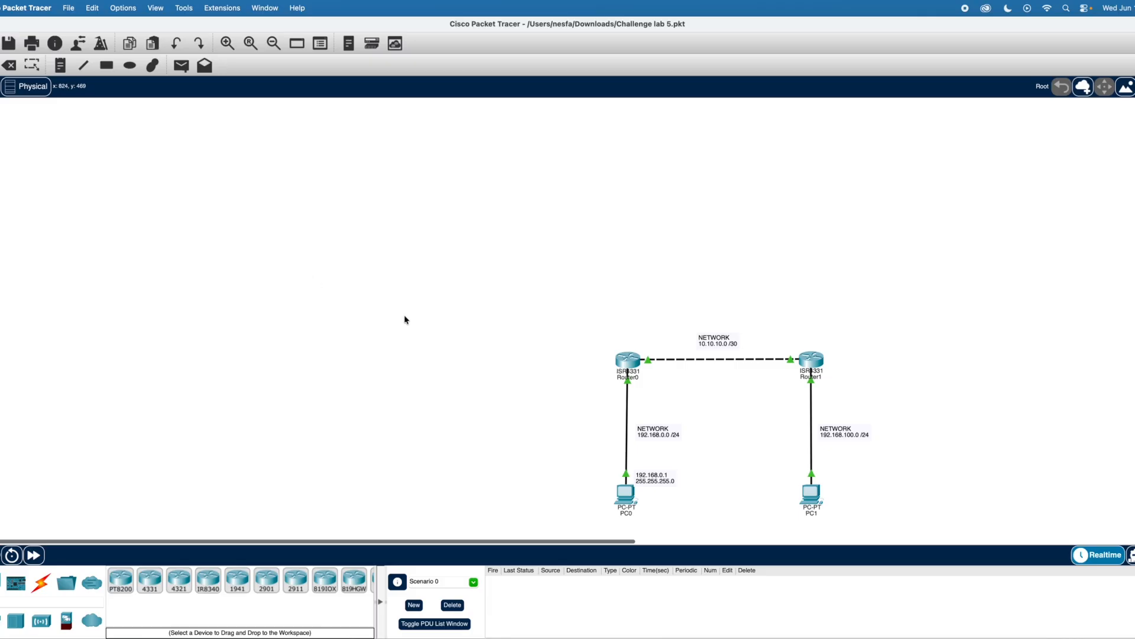
{"action": "left_click_drag", "start_coordinate": [877, 520], "coordinate": [529, 248]}
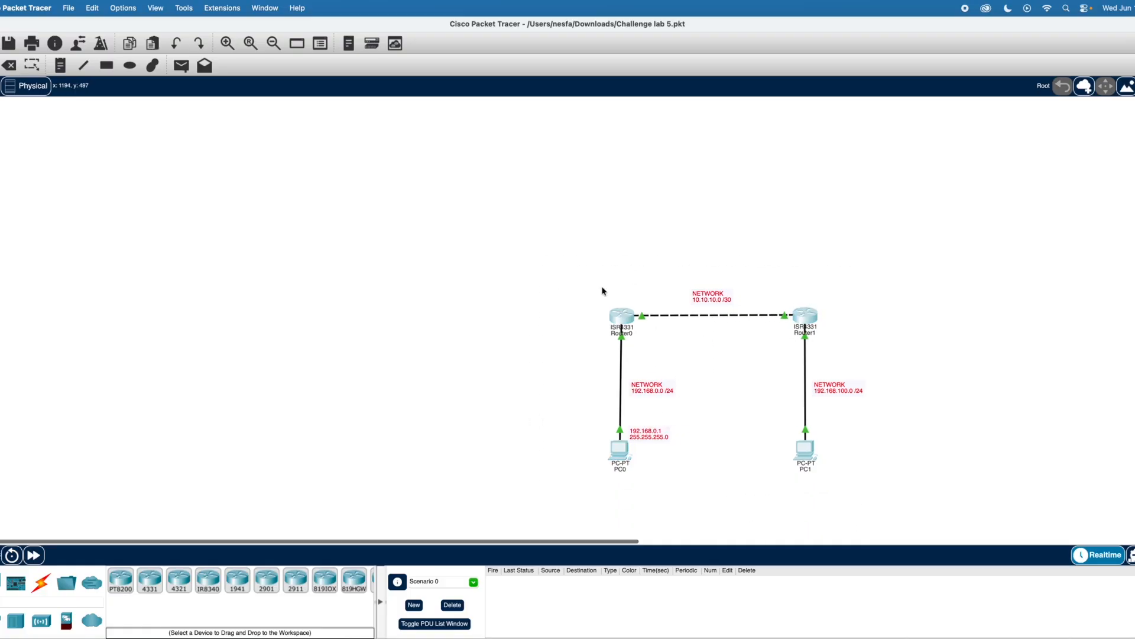
{"action": "left_click_drag", "start_coordinate": [664, 303], "coordinate": [878, 529]}
{"action": "left_click_drag", "start_coordinate": [807, 318], "coordinate": [705, 269]}
{"action": "left_click", "coordinate": [814, 282]}
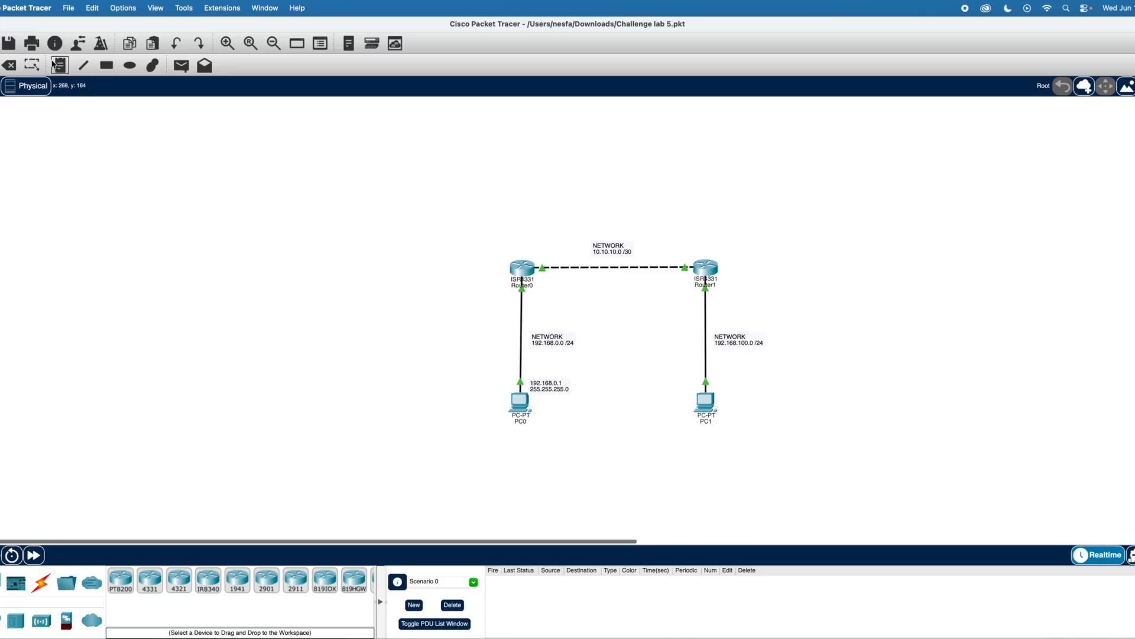
- Place a text note below Router0 beside its link to PC0, with the interface name GI0/0/0 as the first line
{"action": "left_click", "coordinate": [66, 75]}
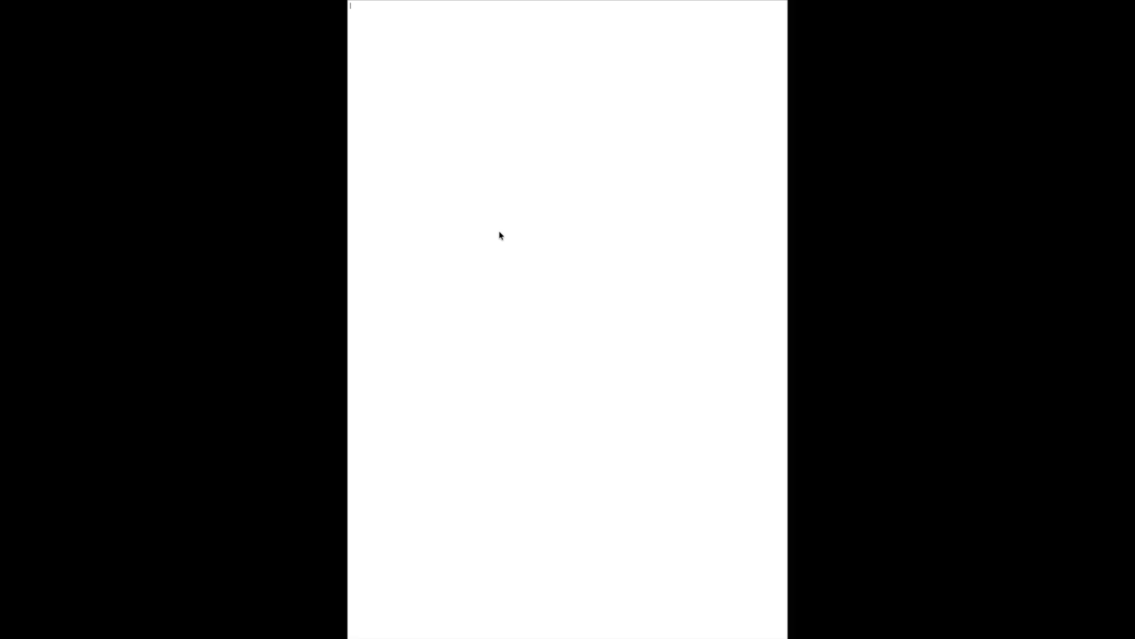
{"action": "type", "text": "G"}
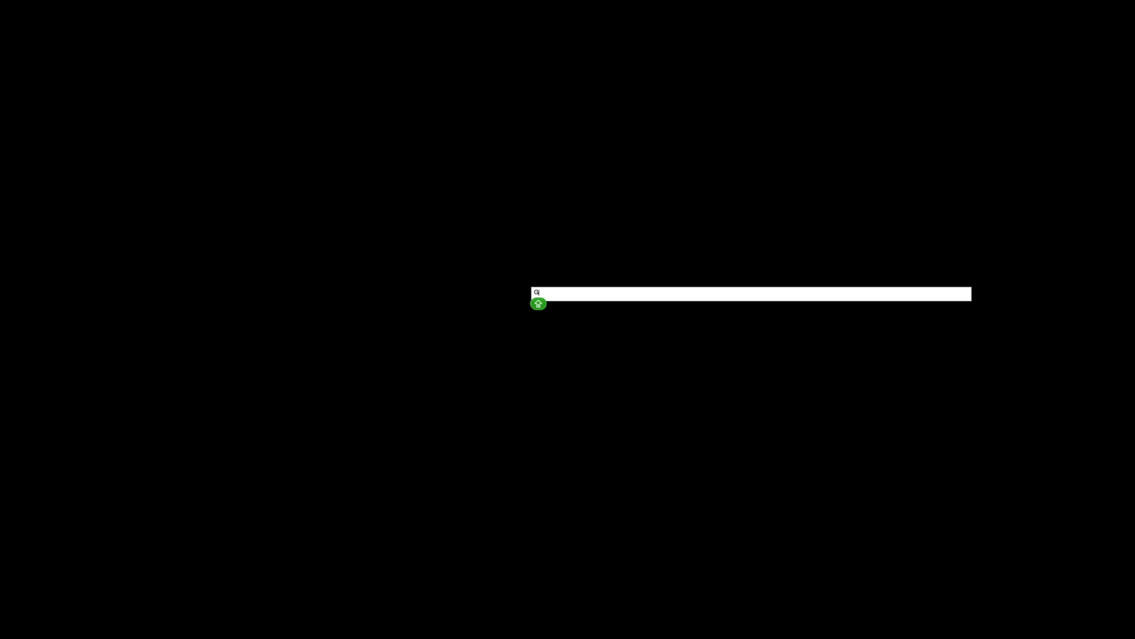
{"action": "type", "text": "IO"}
{"action": "type", "text": "/"}
{"action": "type", "text": "0"}
{"action": "type", "text": "/0"}
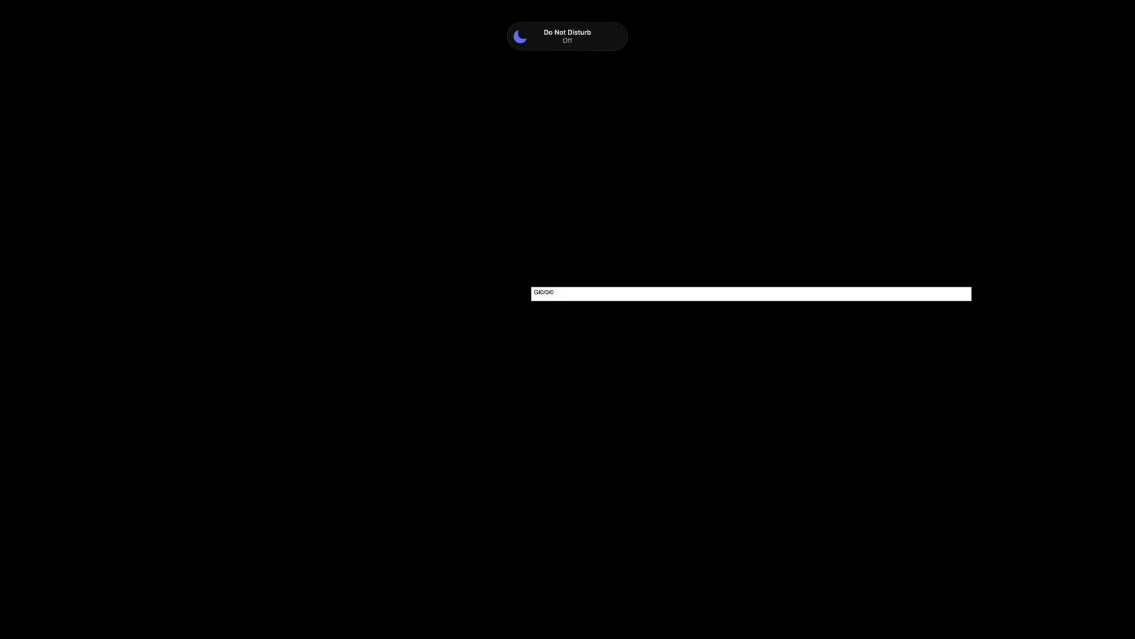
{"action": "key", "text": "Return"}
- Add the IP address 192.168.0.2 as the second line of the Router0 note
{"action": "type", "text": "19"}
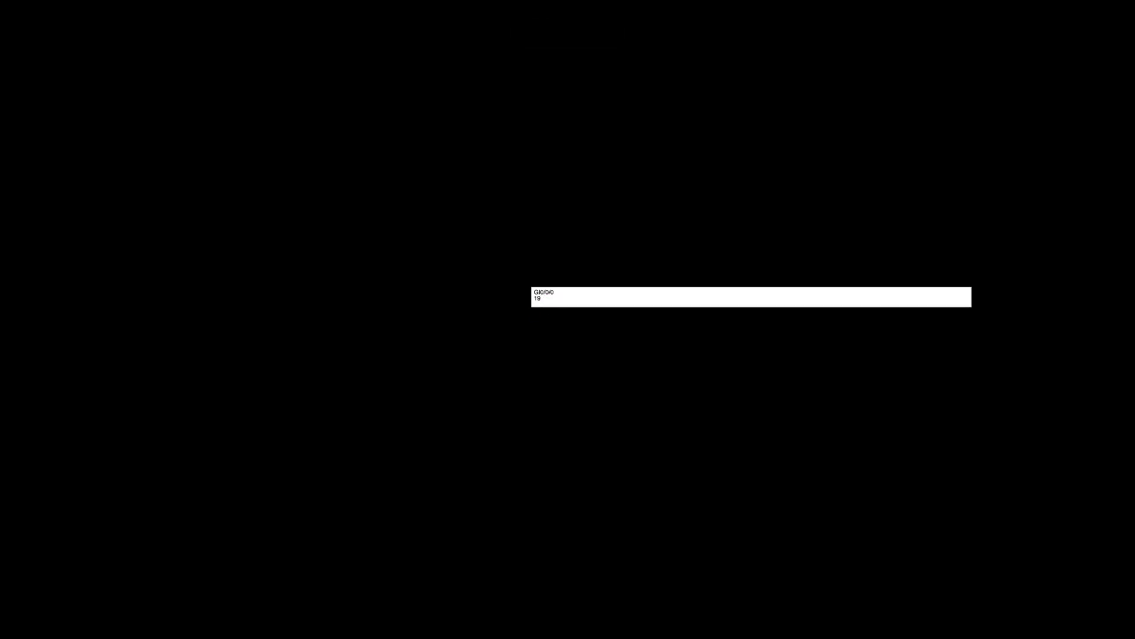
{"action": "type", "text": "2.168.0.2"}
{"action": "key", "text": "Return"}
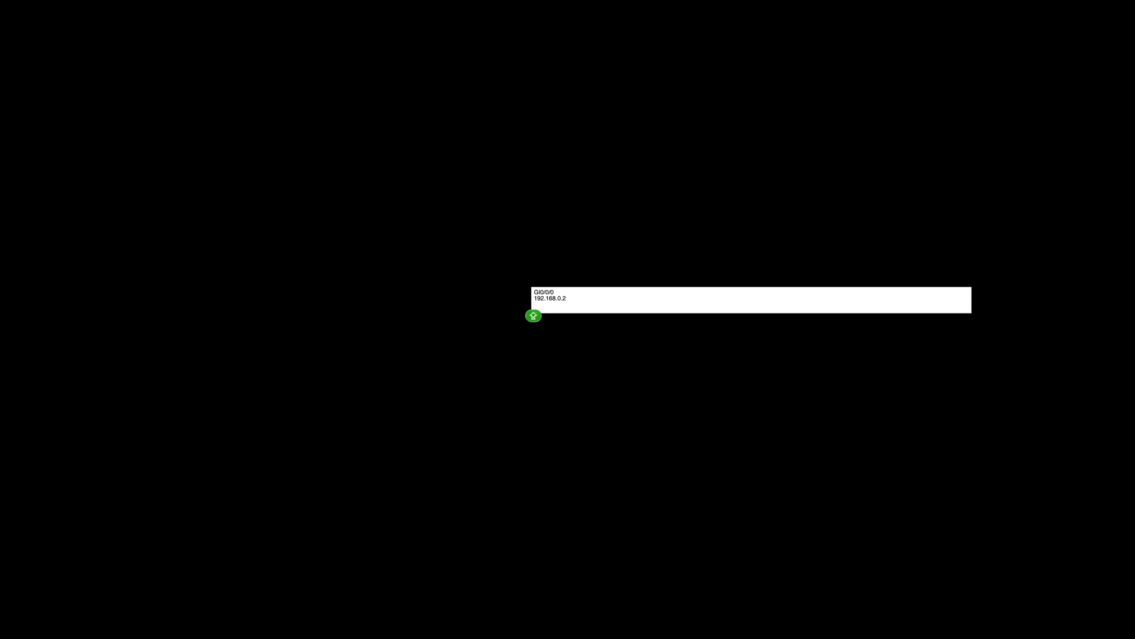
- Complete the GI0/0/0 note with the subnet mask 255.255.255.0 and shift it slightly closer to the Router0–PC0 link
{"action": "type", "text": "255.255.255.0"}
{"action": "key", "text": "Return"}
{"action": "left_click", "coordinate": [500, 235]}
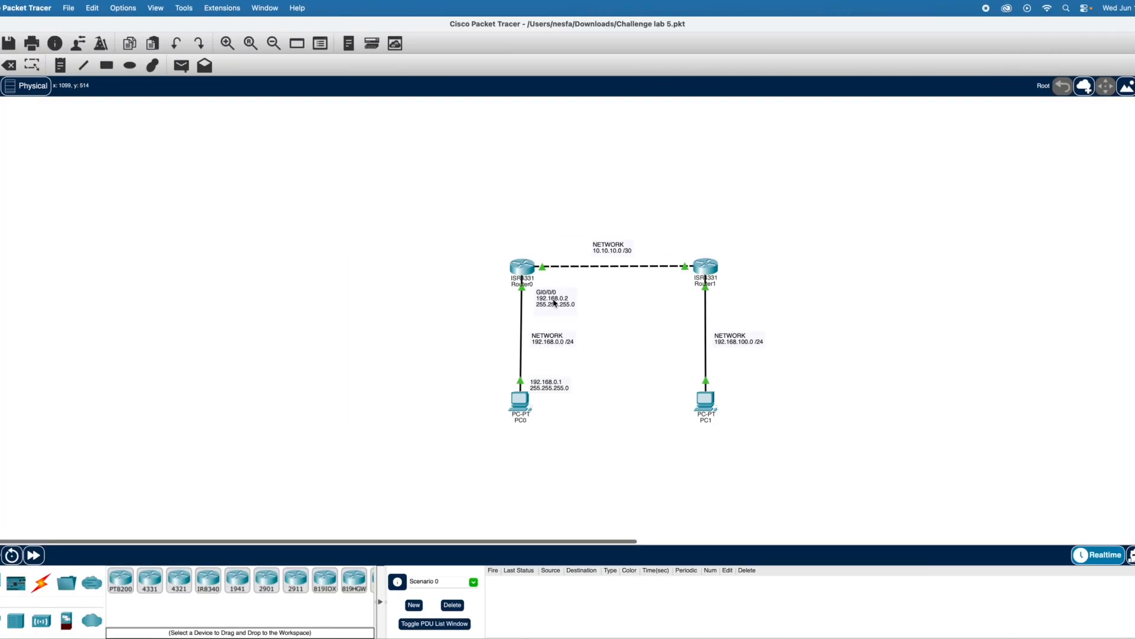
{"action": "left_click_drag", "start_coordinate": [558, 303], "coordinate": [548, 303]}
- Place a second text note just above Router0, with the interface name GI0/0/1 as the first line
{"action": "scroll", "coordinate": [559, 314], "scroll_direction": "right", "scroll_amount": 2}
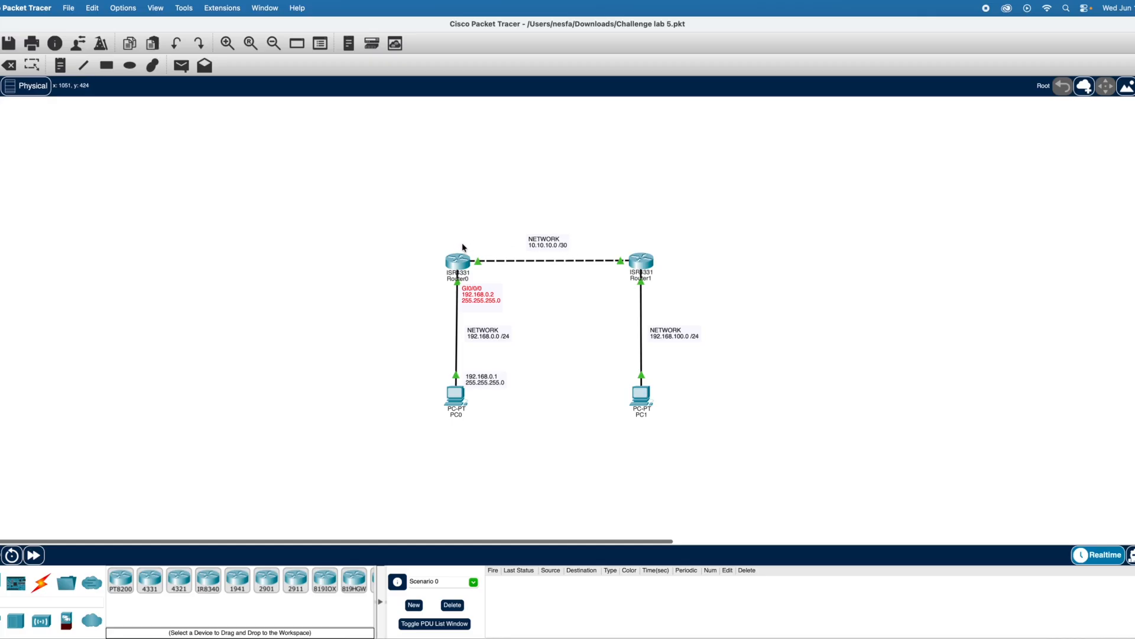
{"action": "left_click", "coordinate": [61, 74]}
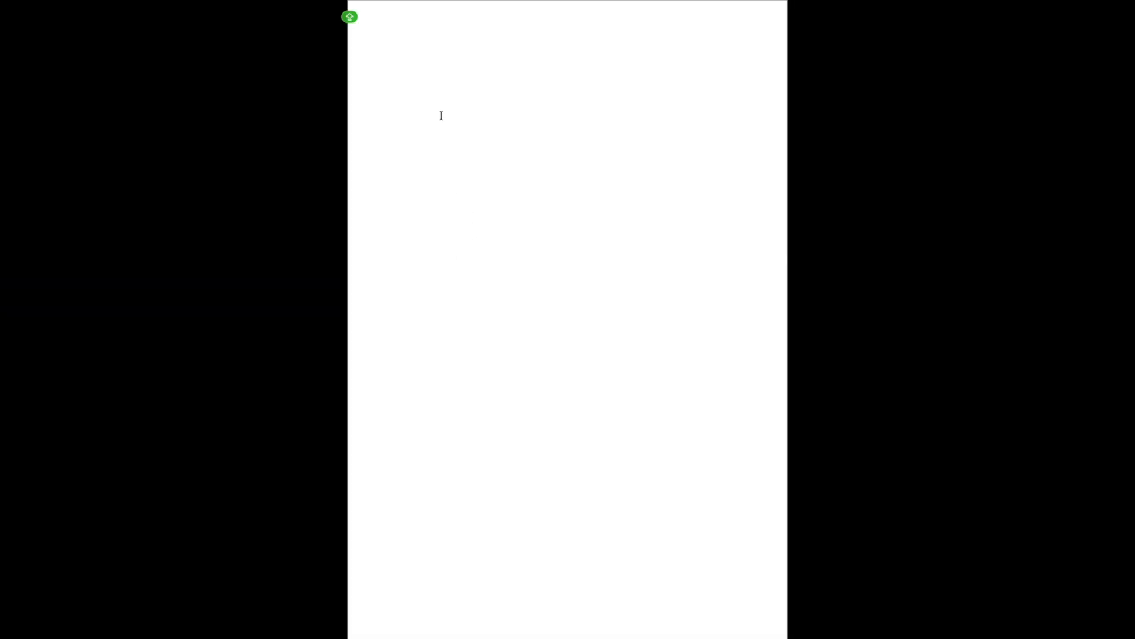
{"action": "type", "text": "G"}
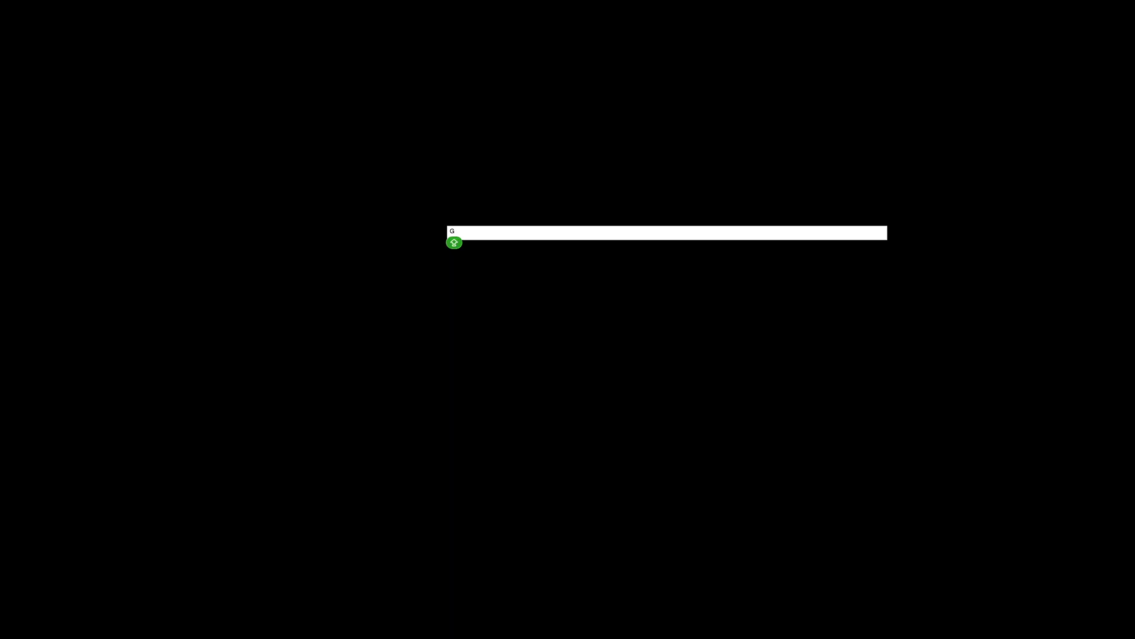
{"action": "type", "text": "IO"}
{"action": "type", "text": "/0"}
{"action": "type", "text": "/"}
{"action": "type", "text": "1"}
{"action": "key", "text": "Return"}
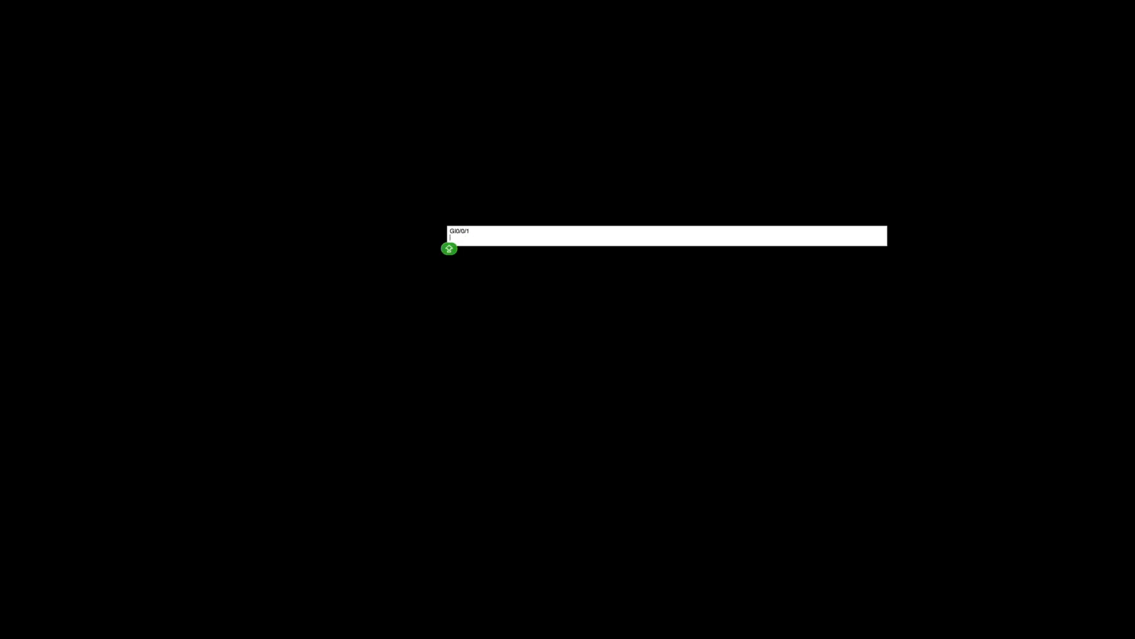
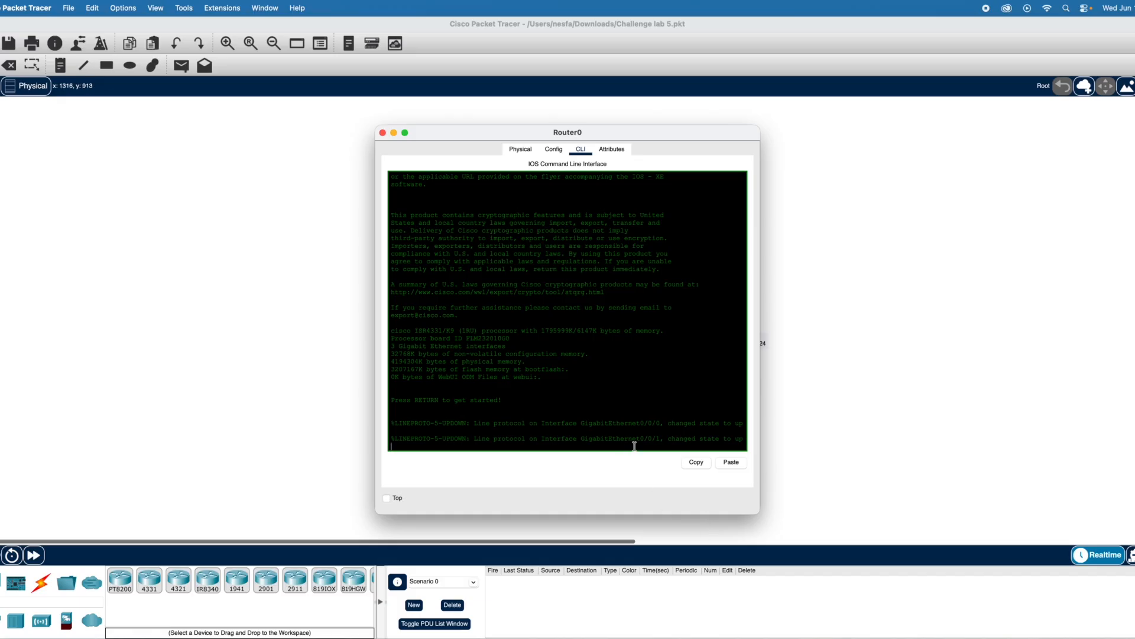
- Enter privileged mode on Router0's command line and show the brief IP interface summary
{"action": "key", "text": "Return"}
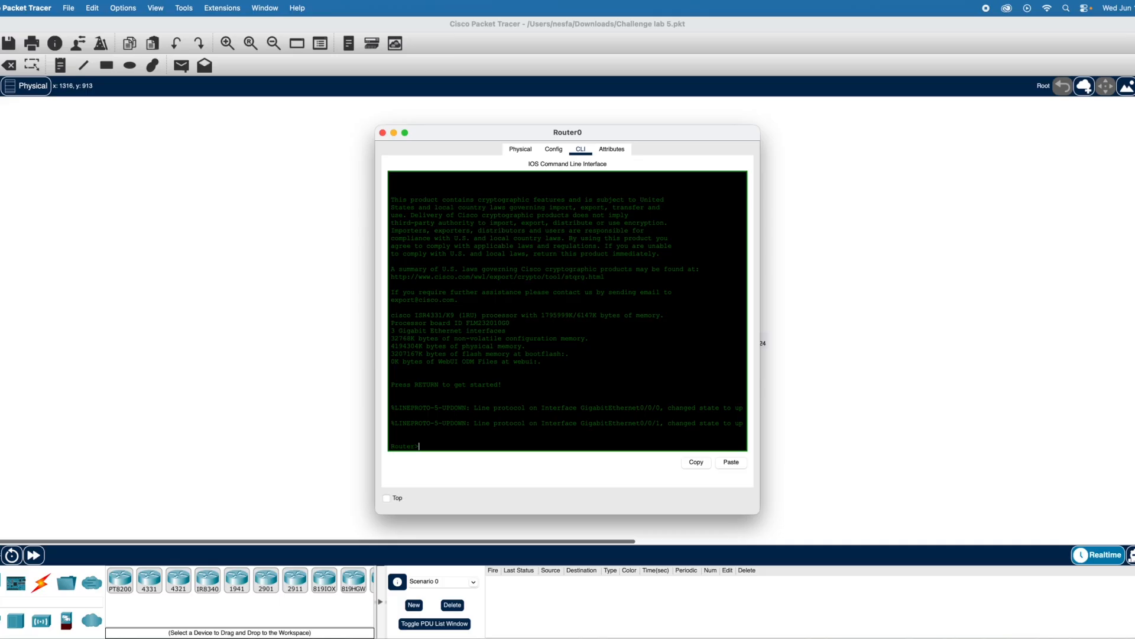
{"action": "type", "text": "en"}
{"action": "key", "text": "Return"}
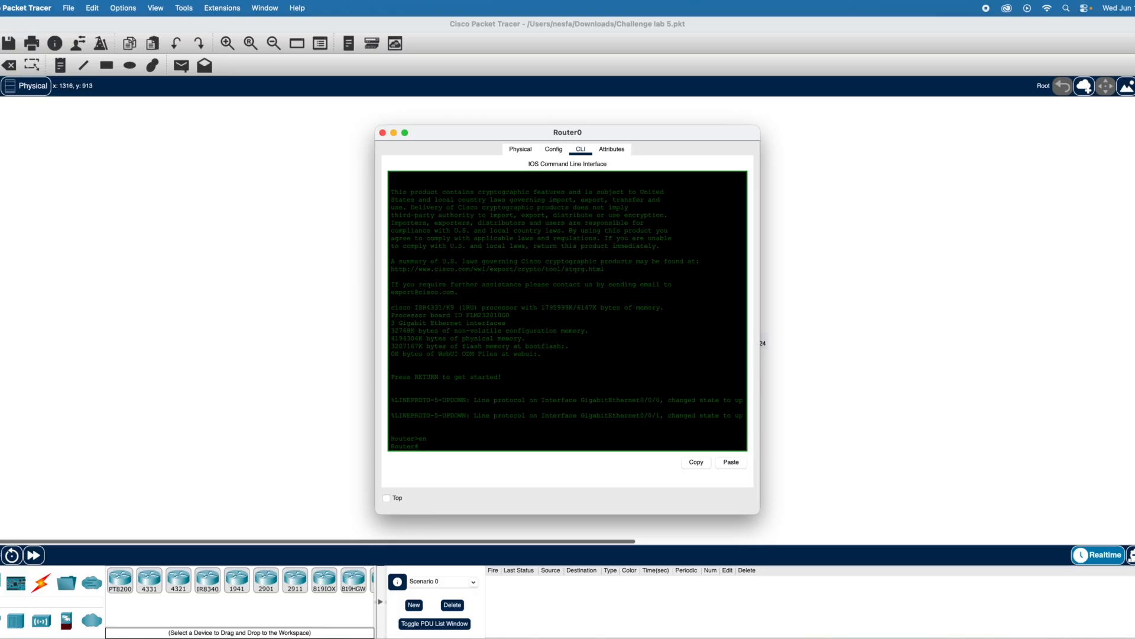
{"action": "type", "text": "show ip interface brief"}
{"action": "key", "text": "Return"}
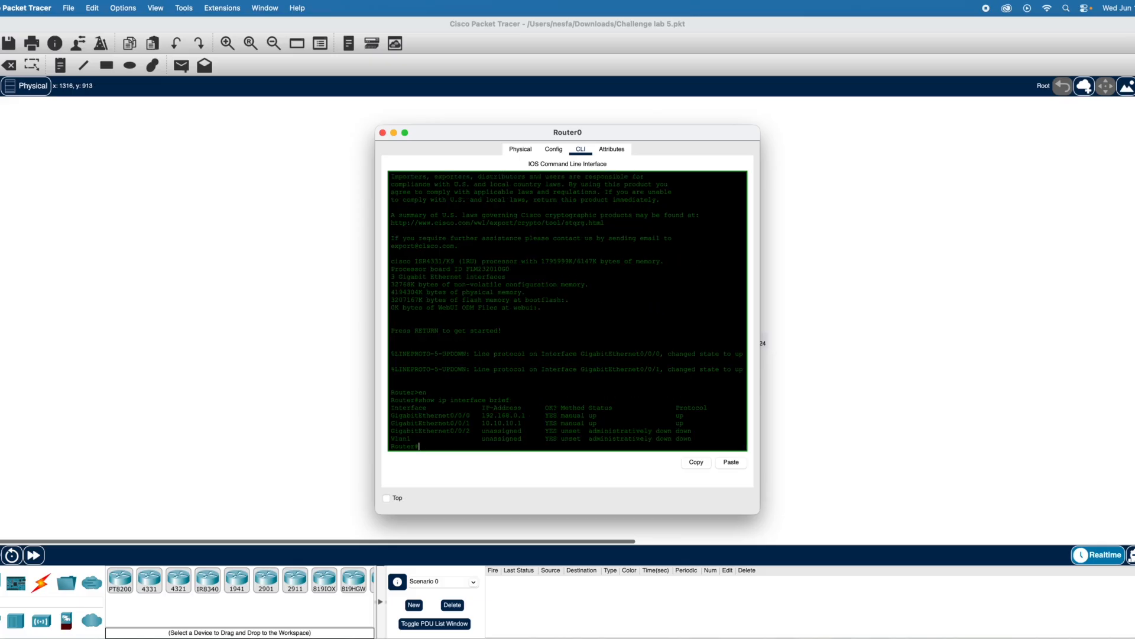
- Move the Router0 window clear of the topology and enter global configuration mode with conf t
{"action": "left_click_drag", "start_coordinate": [642, 134], "coordinate": [378, 127]}
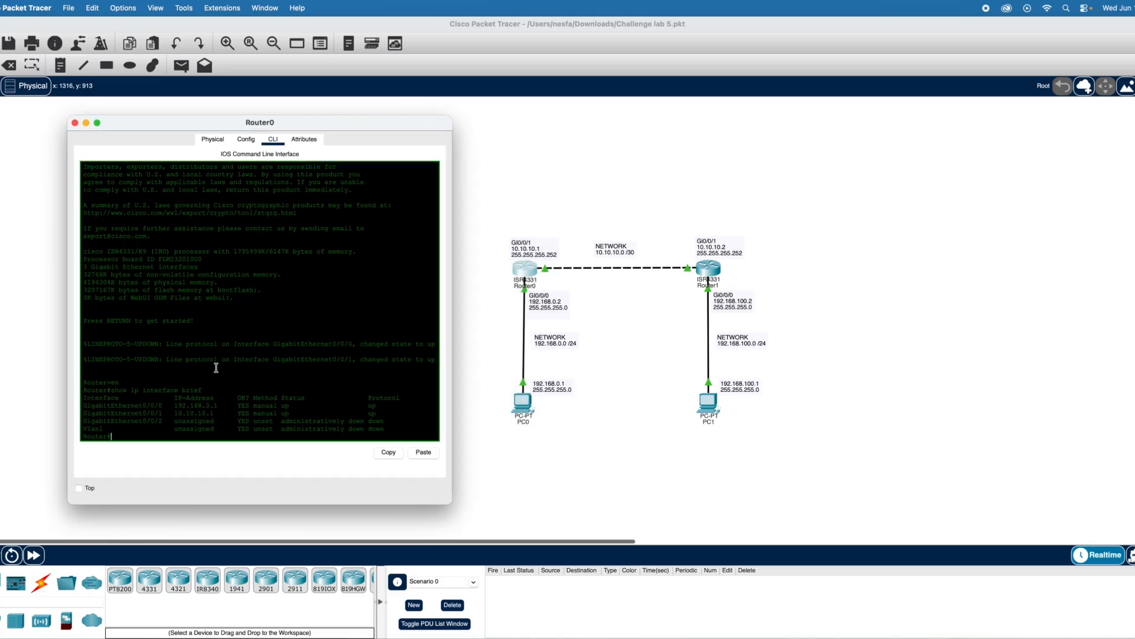
{"action": "scroll", "coordinate": [226, 374], "scroll_direction": "down", "scroll_amount": 1}
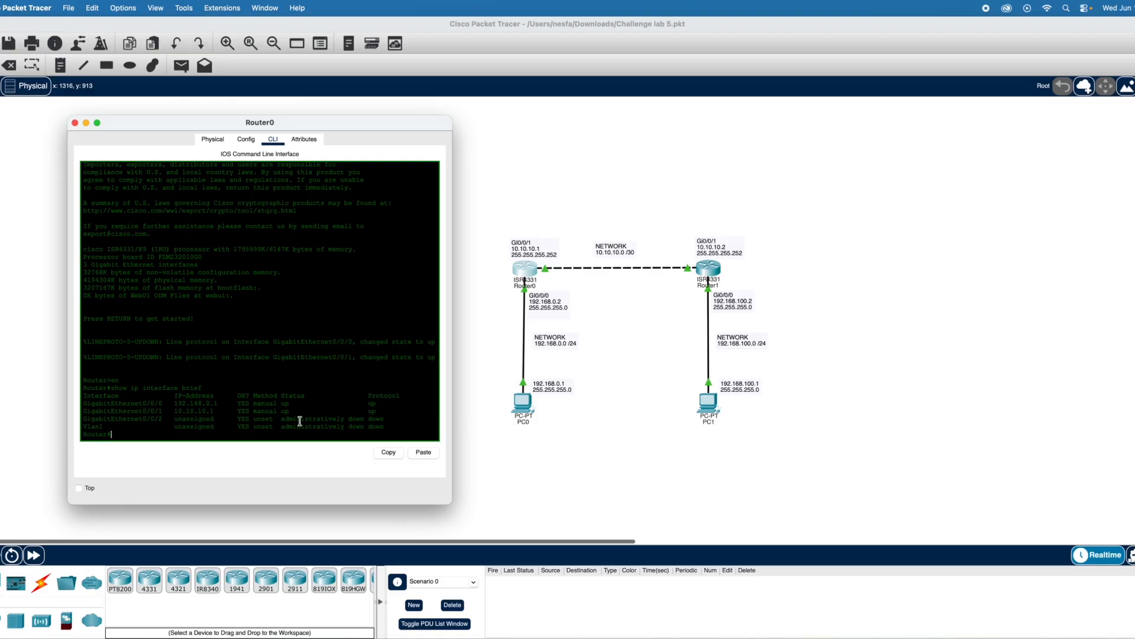
{"action": "scroll", "coordinate": [301, 407], "scroll_direction": "up", "scroll_amount": 1}
{"action": "key", "text": "Return"}
{"action": "key", "text": "Return"}
{"action": "key", "text": "Return"}
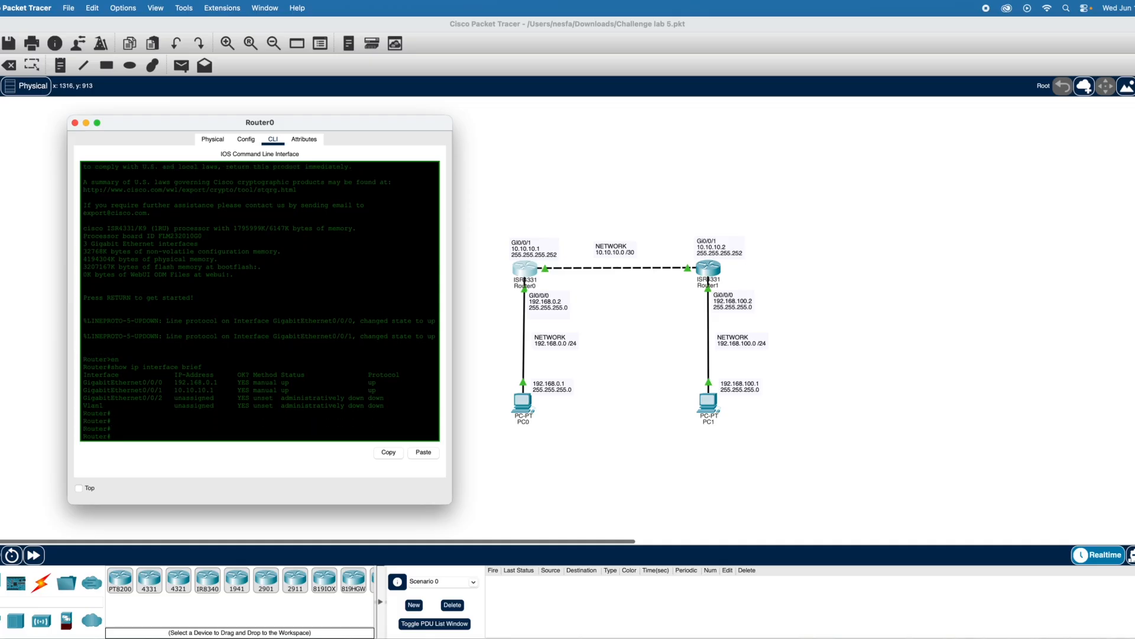
{"action": "type", "text": "cc"}
{"action": "type", "text": "nf t"}
{"action": "key", "text": "Return"}
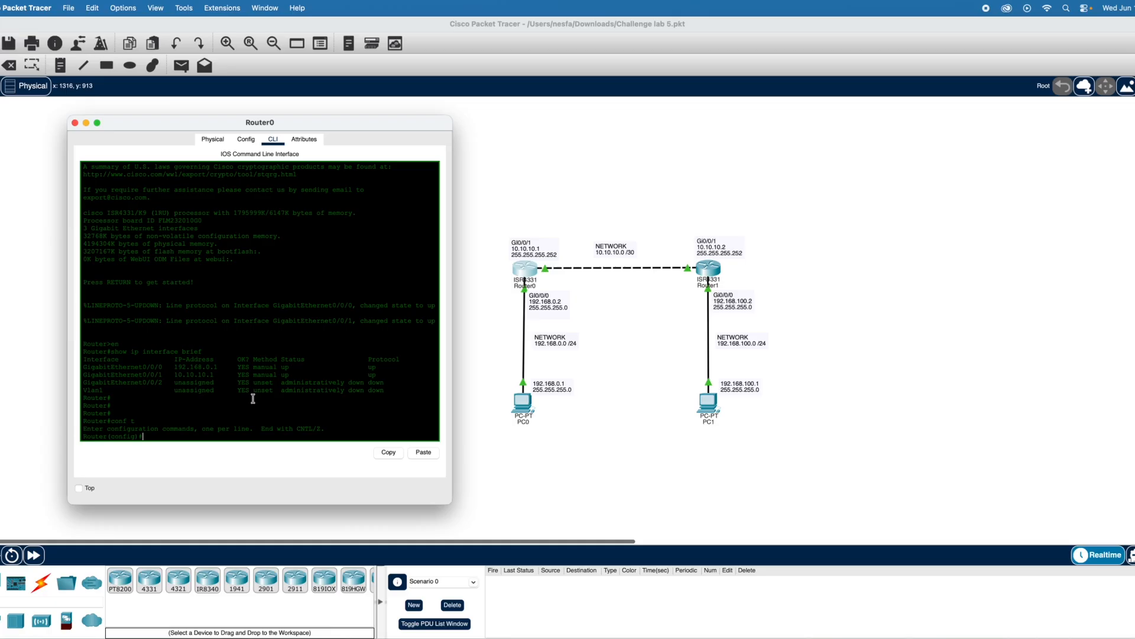
- Enter interface configuration mode for gigabitethernet0/0/0 on Router0
{"action": "type", "text": "interface gigab"}
{"action": "key", "text": "Return"}
{"action": "key", "text": "Return"}
{"action": "key", "text": "Return"}
{"action": "key", "text": "Return"}
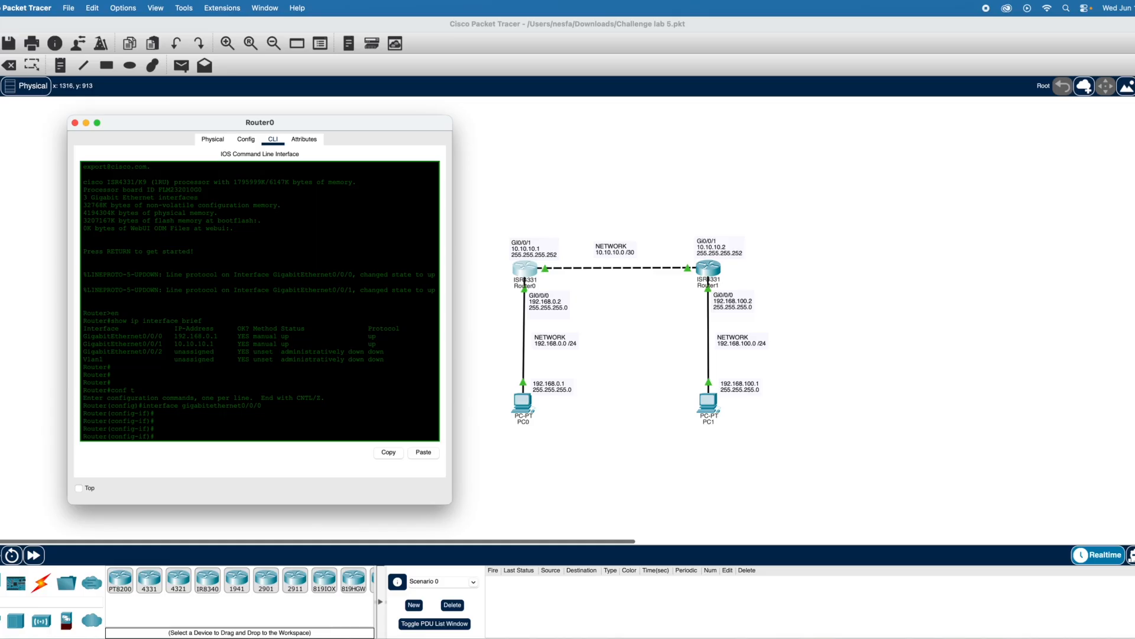
- Assign IP address 192.168.0.2 with mask 255.255.255.0 to Router0's gigabitethernet0/0/0 and exit the interface configuration
{"action": "type", "text": "i"}
{"action": "type", "text": "p address"}
{"action": "type", "text": "192.168.0.2 255"}
{"action": "type", "text": "."}
{"action": "type", "text": "255.0"}
{"action": "key", "text": "Return"}
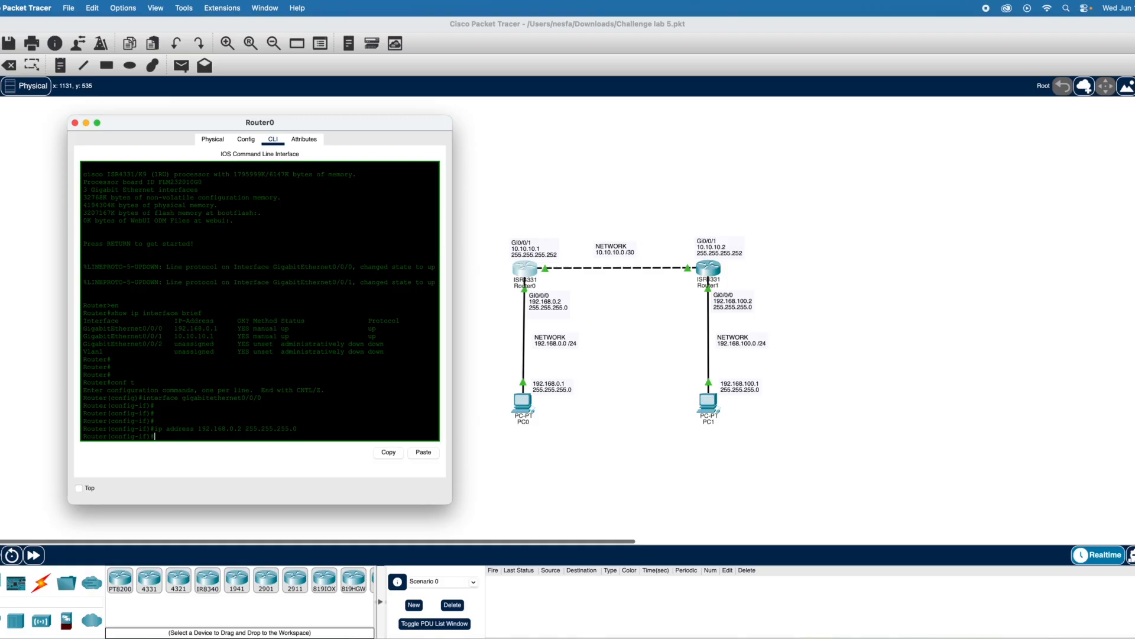
{"action": "key", "text": "Return"}
{"action": "key", "text": "Return"}
{"action": "key", "text": "Return"}
{"action": "type", "text": "exit"}
{"action": "key", "text": "Return"}
- Enter interface configuration mode for gigabitethernet0/0/1 on Router0
{"action": "type", "text": "interfac"}
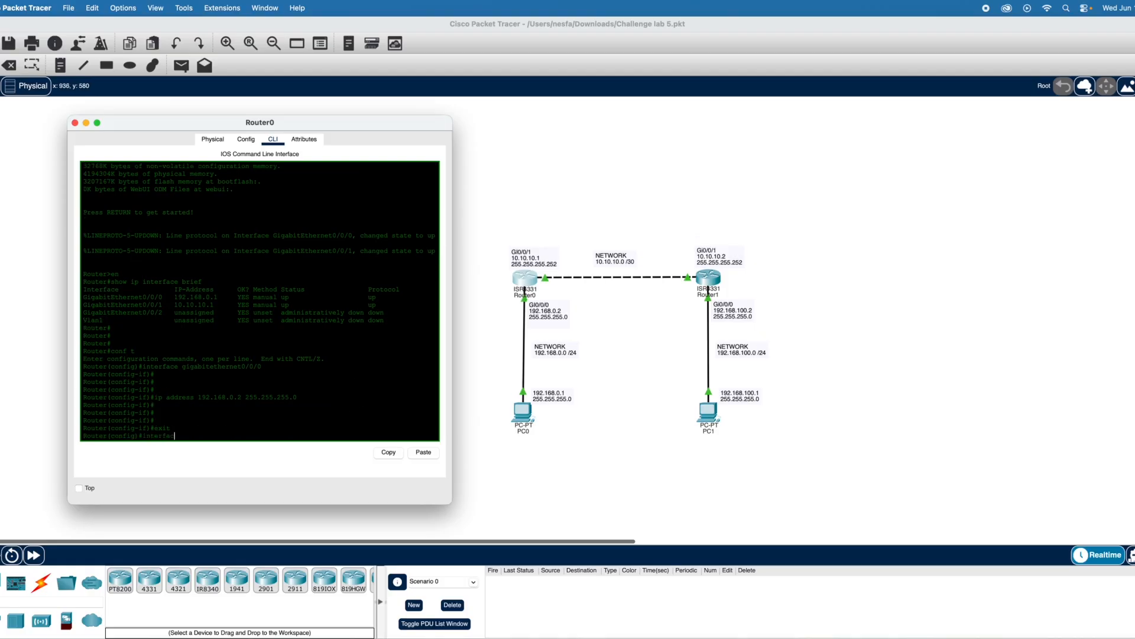
{"action": "type", "text": "e gigabitethern"}
{"action": "type", "text": "et0/0"}
{"action": "type", "text": "1"}
{"action": "key", "text": "Return"}
{"action": "key", "text": "Return"}
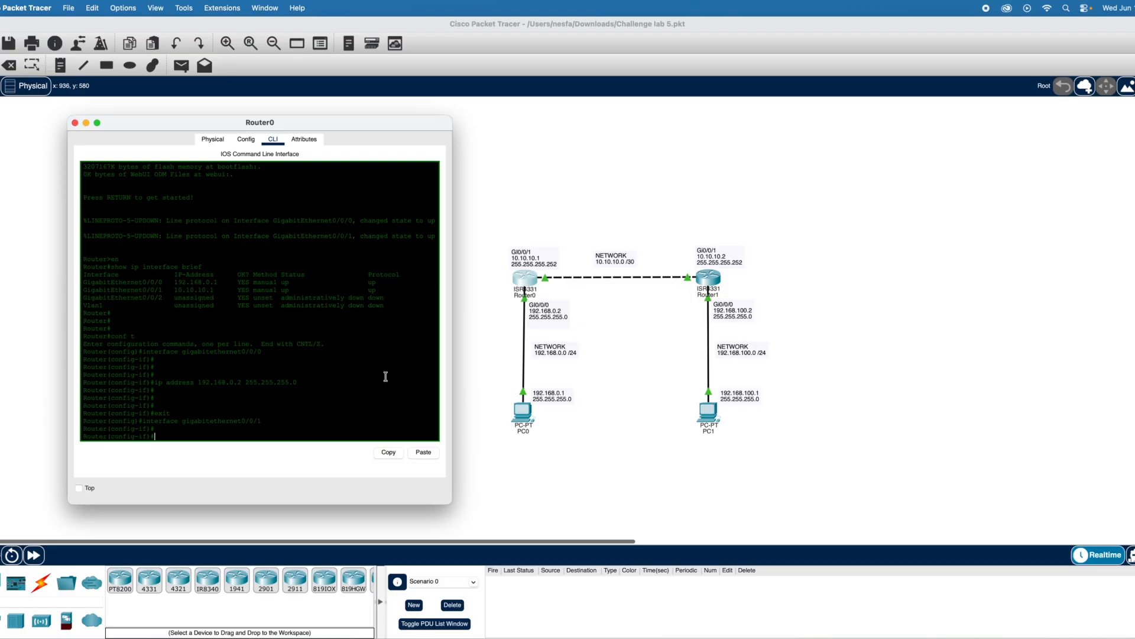
- Assign IP address 10.10.10.1 with mask 255.255.255.252 to Router0's gigabitethernet0/0/1 and exit the interface configuration
{"action": "type", "text": "i"}
{"action": "type", "text": "p ad"}
{"action": "type", "text": "ress 10.10.10.1  255.255."}
{"action": "type", "text": "255.252"}
{"action": "key", "text": "Return"}
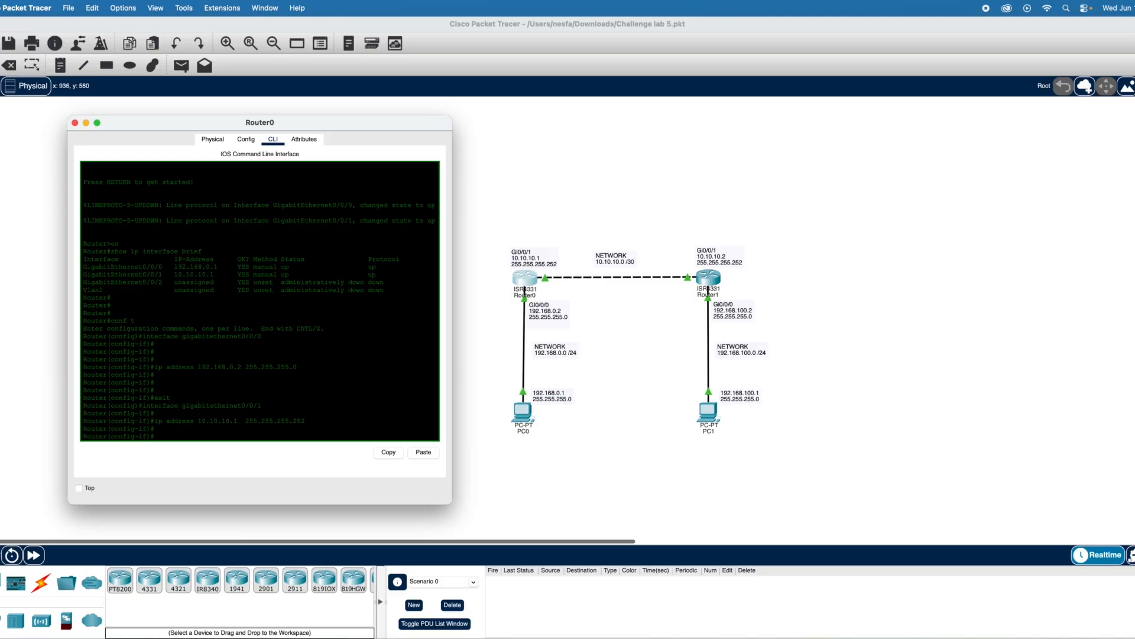
{"action": "type", "text": "ex"}
{"action": "key", "text": "Return"}
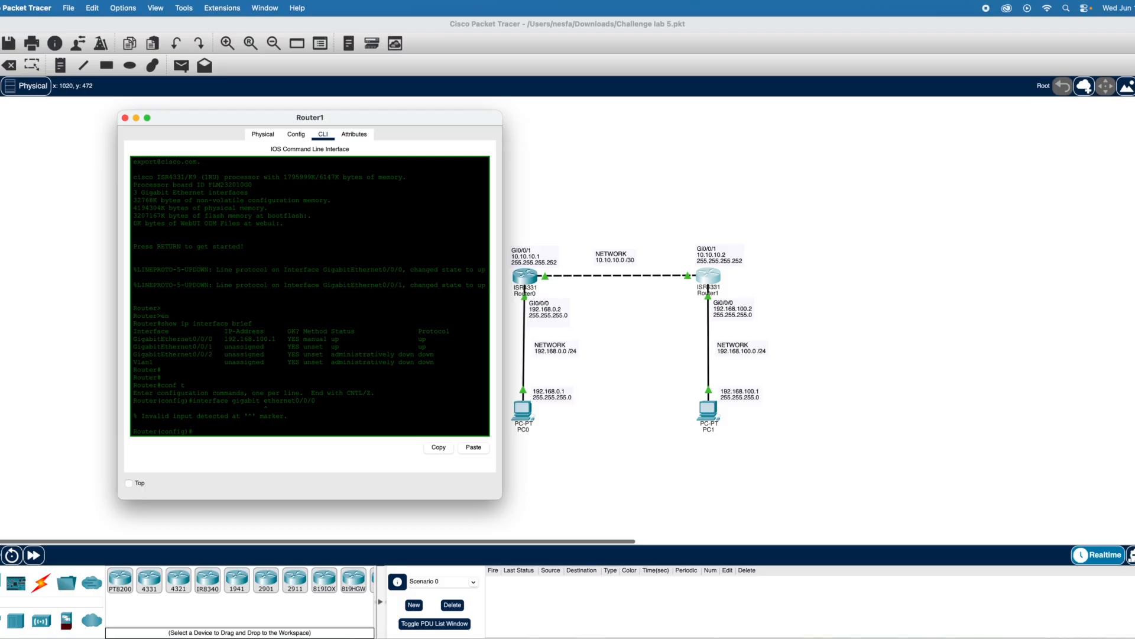
- Enter interface configuration mode for gigabitethernet 0/0/0 on Router1
{"action": "key", "text": "Return"}
{"action": "key", "text": "Return"}
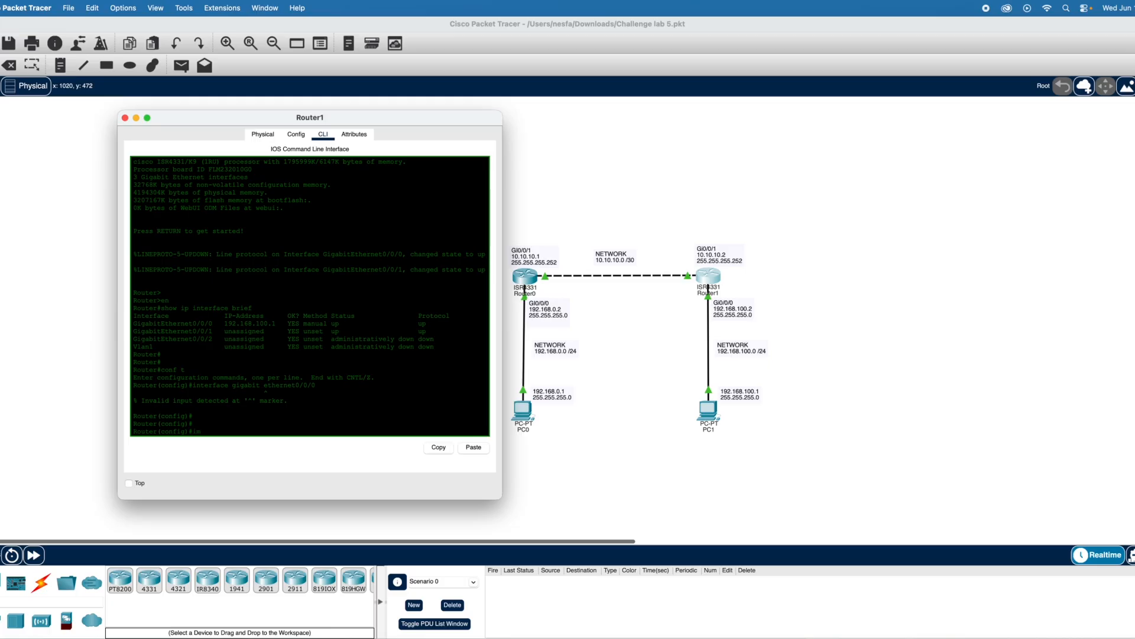
{"action": "type", "text": "interface gigab"}
{"action": "key", "text": "BackSpace"}
{"action": "type", "text": "abitethernet 0/0/0"}
{"action": "key", "text": "Return"}
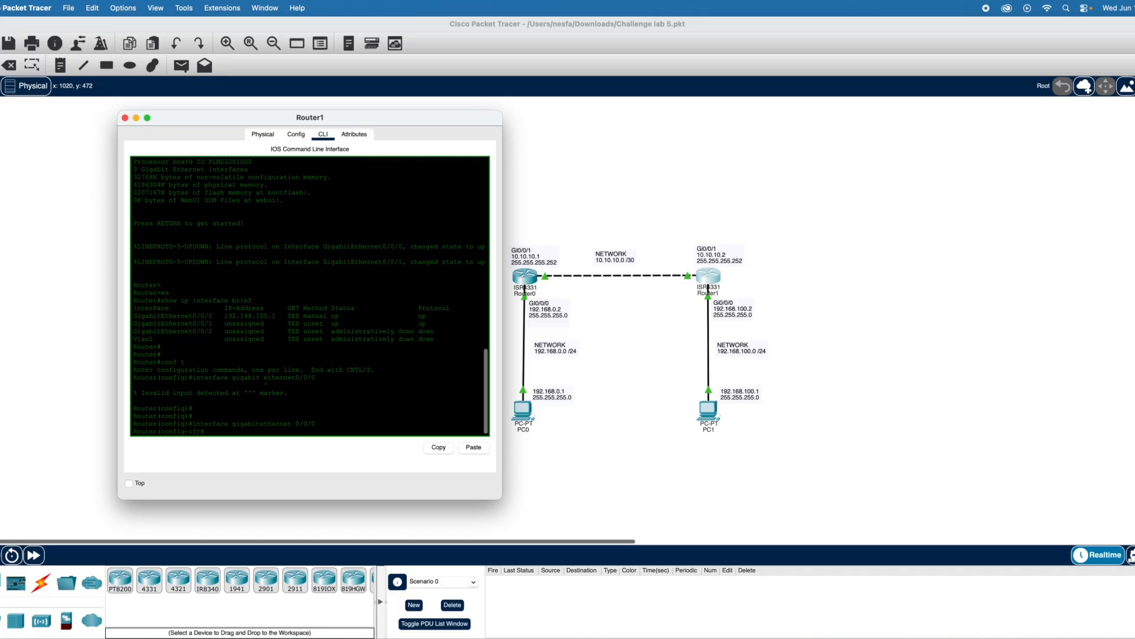
{"action": "key", "text": "Return"}
{"action": "key", "text": "Return"}
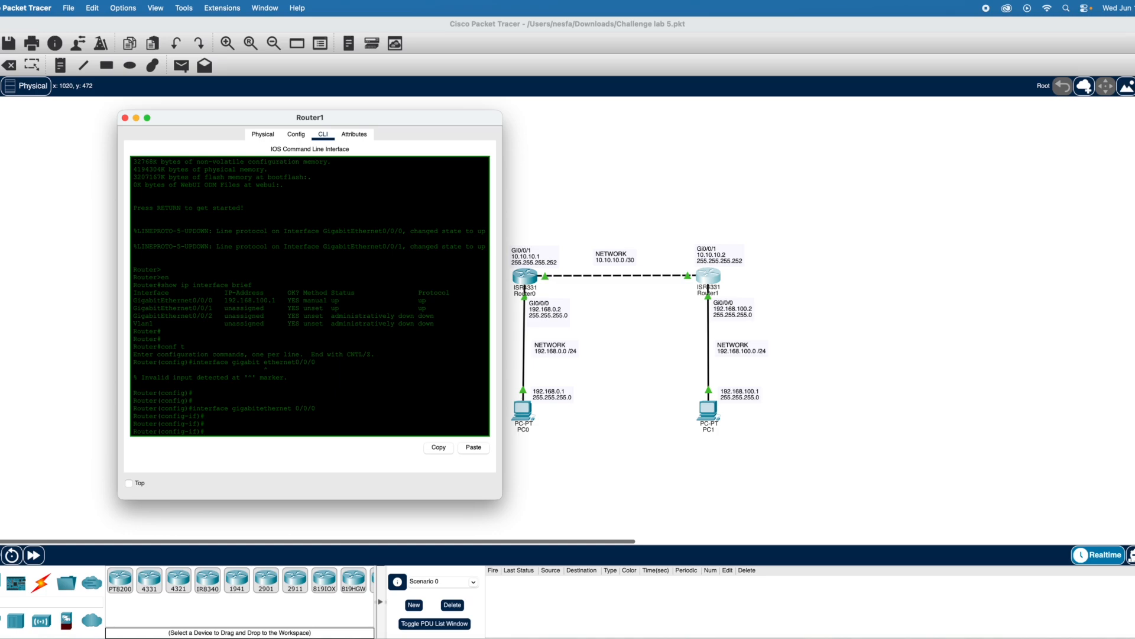
{"action": "type", "text": "ip address 192168.100.2 255.255.255.0"}
{"action": "key", "text": "Return"}
{"action": "key", "text": "Return"}
- Assign IP address 192.168.100.2 with mask 255.255.255.0 to Router1's gigabitethernet 0/0/0 and exit the interface configuration
{"action": "type", "text": "ip address 192.16"}
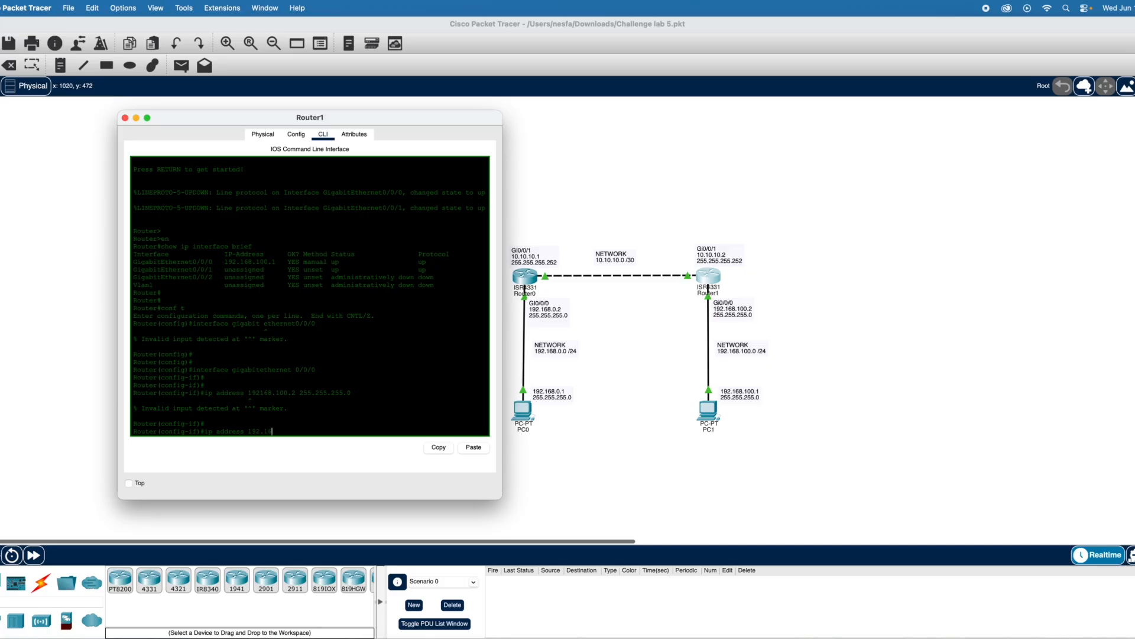
{"action": "type", "text": "00.2 255"}
{"action": "type", "text": ".255.255.0"}
{"action": "key", "text": "Return"}
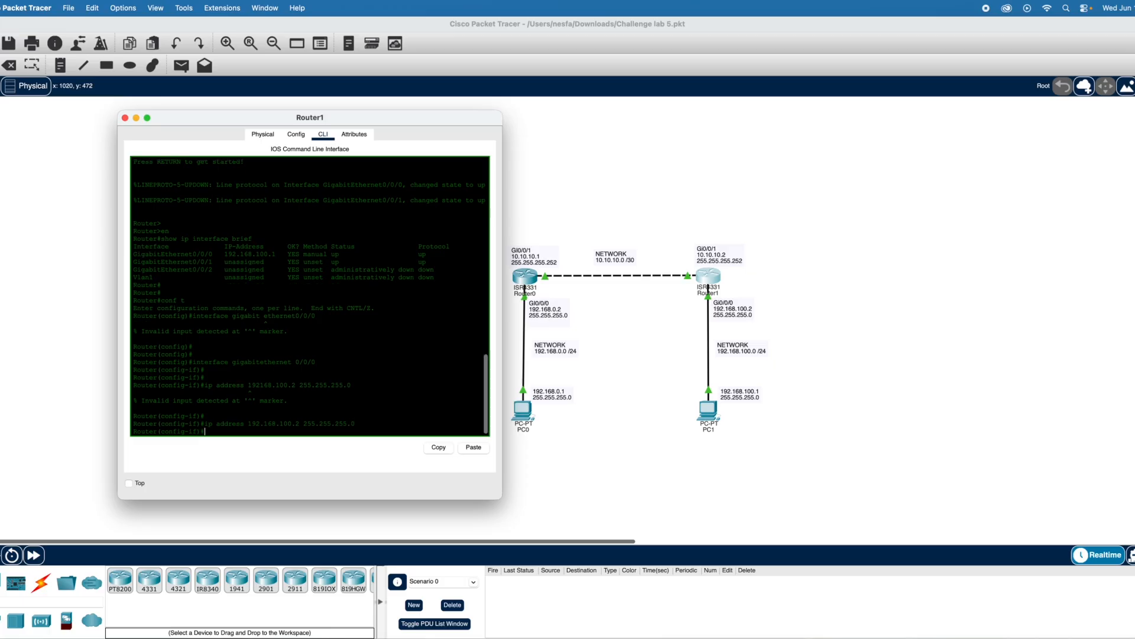
{"action": "key", "text": "Return"}
{"action": "key", "text": "Return"}
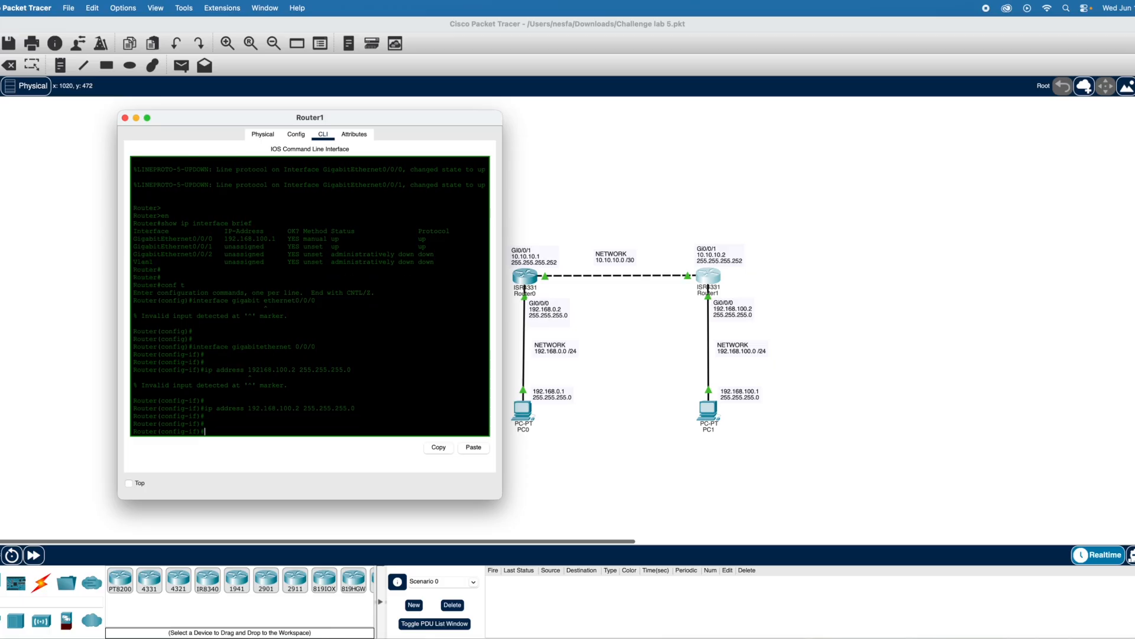
{"action": "type", "text": "exit"}
{"action": "key", "text": "Return"}
{"action": "key", "text": "Return"}
{"action": "key", "text": "Return"}
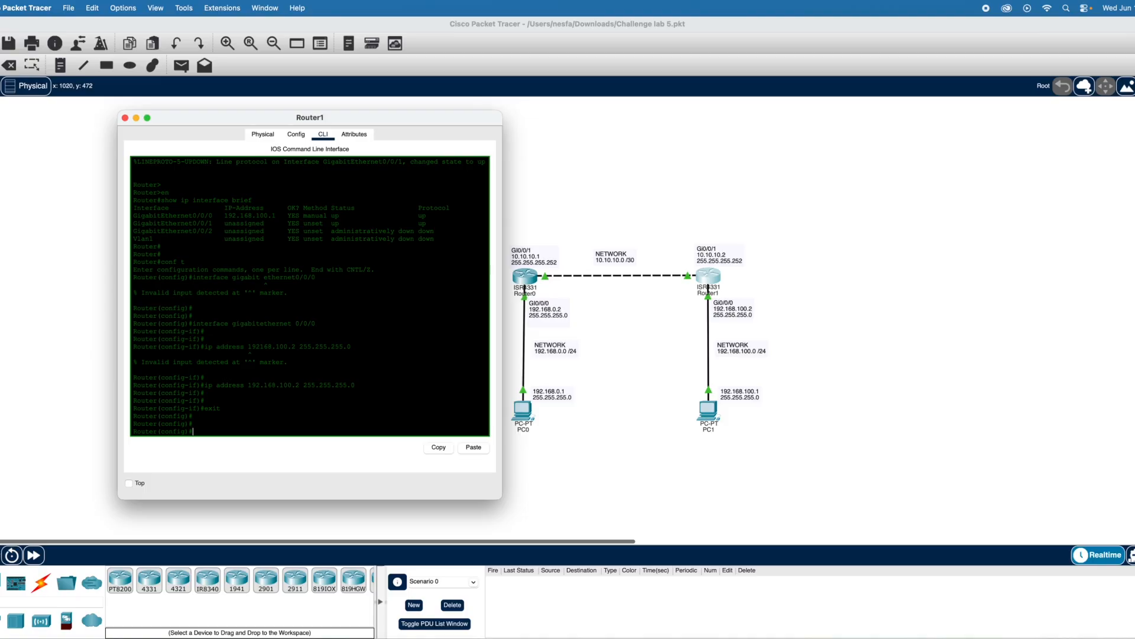
- Enter interface configuration mode for gigabitethernet 0/0/1 on Router1
{"action": "type", "text": "terf"}
{"action": "key", "text": "BackSpace"}
{"action": "key", "text": "BackSpace"}
{"action": "type", "text": "rface gigabit ethern"}
{"action": "key", "text": "BackSpace"}
{"action": "key", "text": "BackSpace"}
{"action": "type", "text": "hernet 0"}
{"action": "type", "text": "/0/1"}
{"action": "key", "text": "Return"}
{"action": "key", "text": "Return"}
{"action": "key", "text": "Return"}
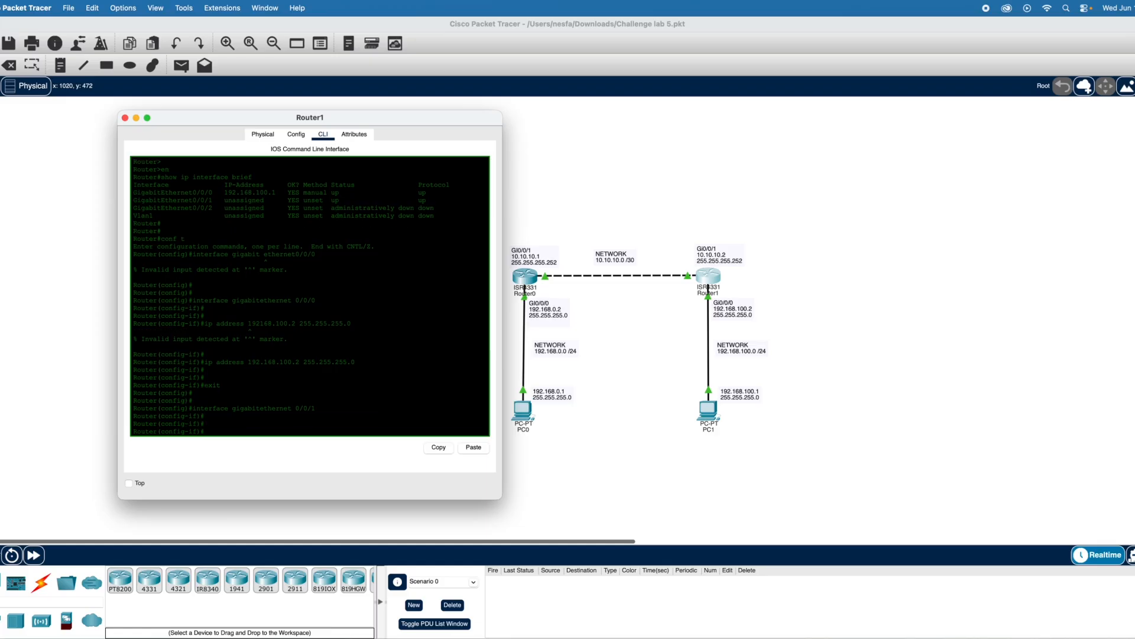
- Assign IP address 10.10.10.2 with mask 255.255.255.252 to Router1's gigabitethernet 0/0/1 and end configuration mode
{"action": "type", "text": "ess"}
{"action": "type", "text": "10.10.10.2 255.255.255.252"}
{"action": "key", "text": "Return"}
{"action": "key", "text": "Return"}
{"action": "key", "text": "Return"}
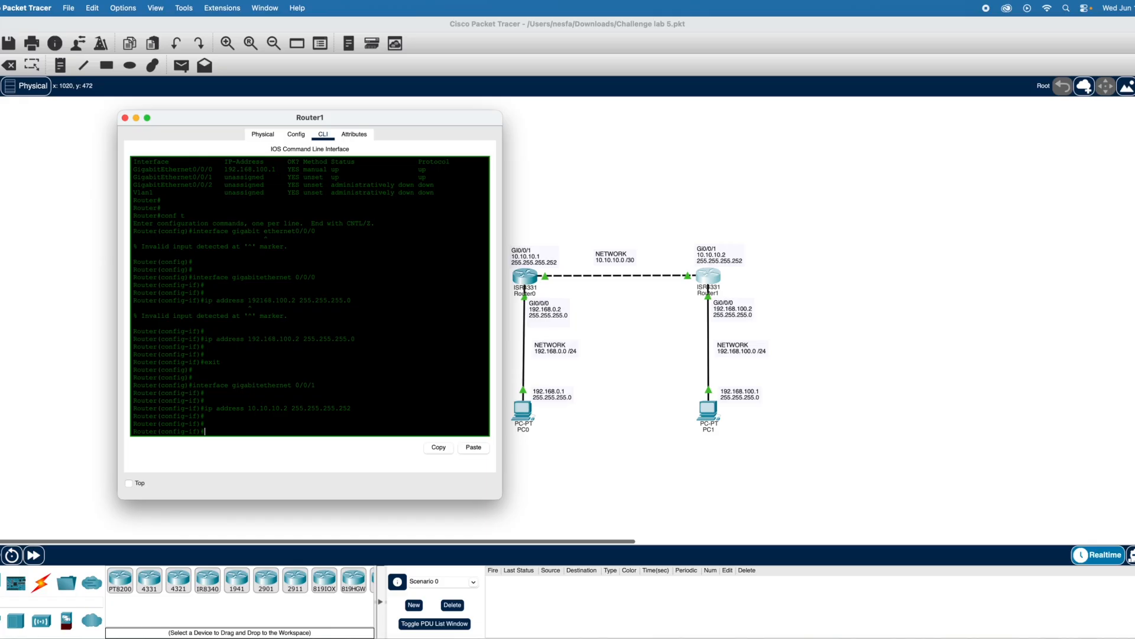
{"action": "type", "text": "end"}
{"action": "key", "text": "Return"}
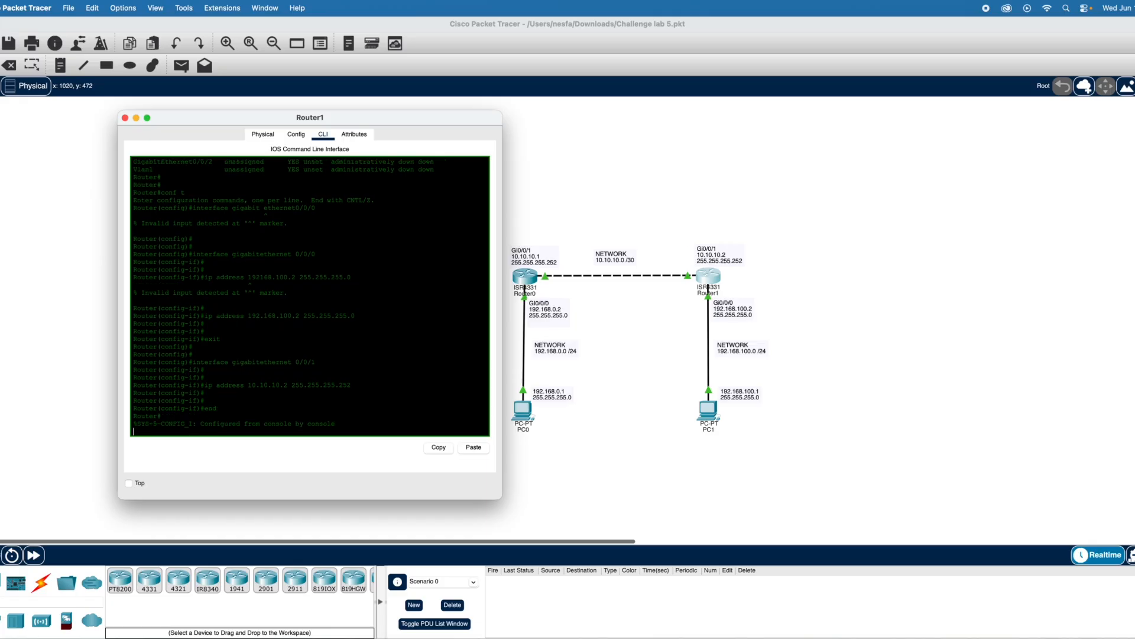
- Ping Router0's address 10.10.10.1 from Router1
{"action": "key", "text": "Return"}
{"action": "key", "text": "Return"}
{"action": "key", "text": "Return"}
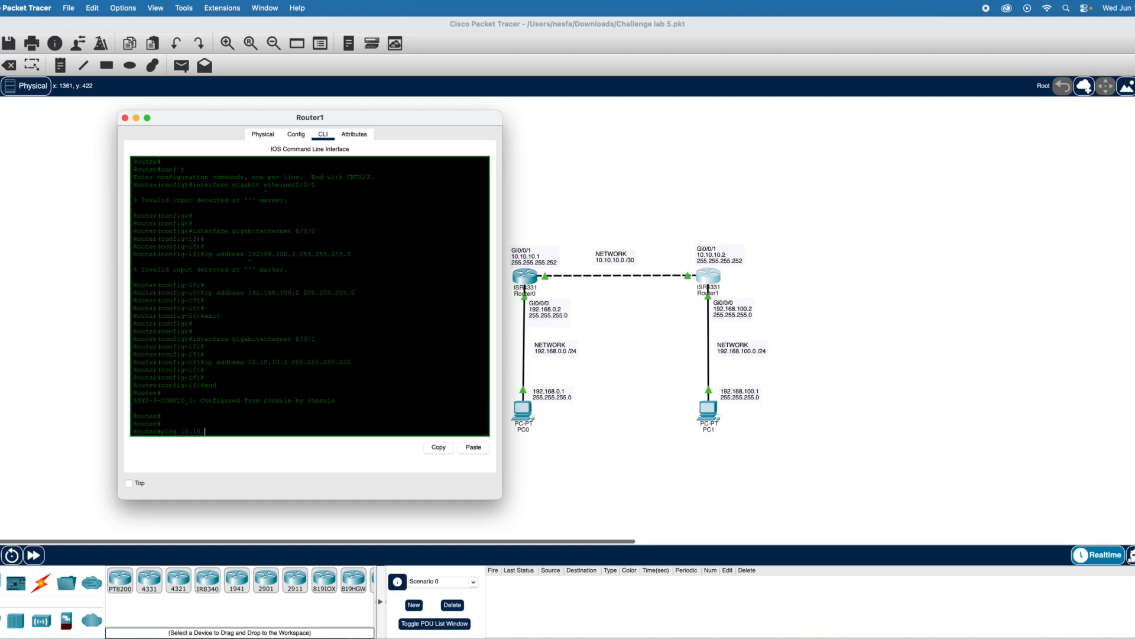
{"action": "key", "text": "Return"}
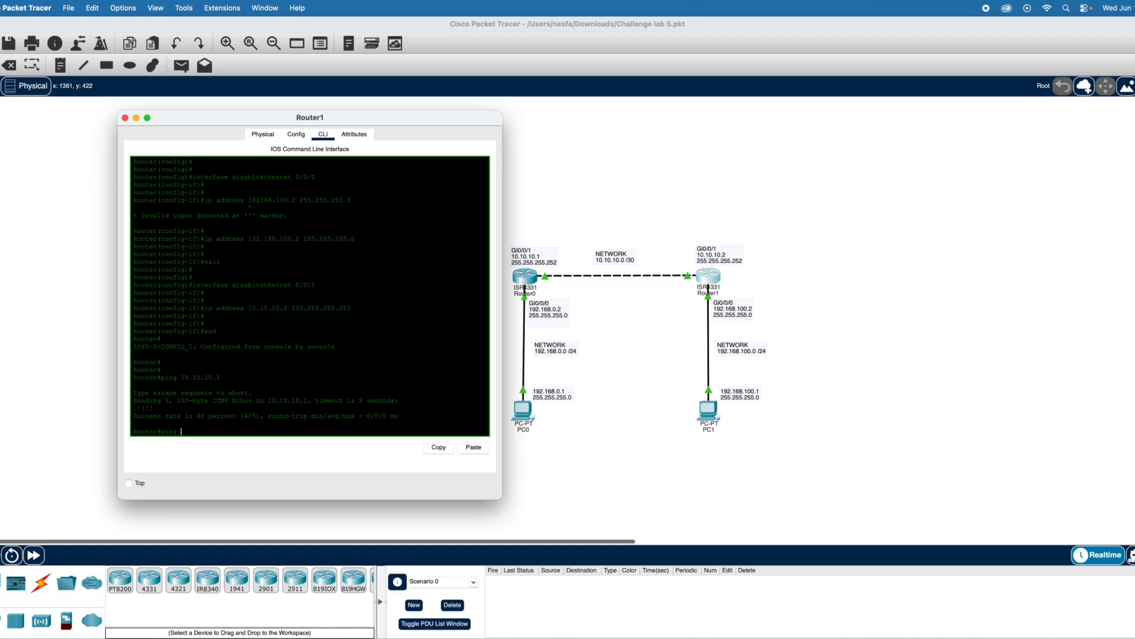
- Repeat the ping from Router1 to 10.10.10.1
{"action": "key", "text": "Return"}
{"action": "key", "text": "Return"}
{"action": "type", "text": "ping"}
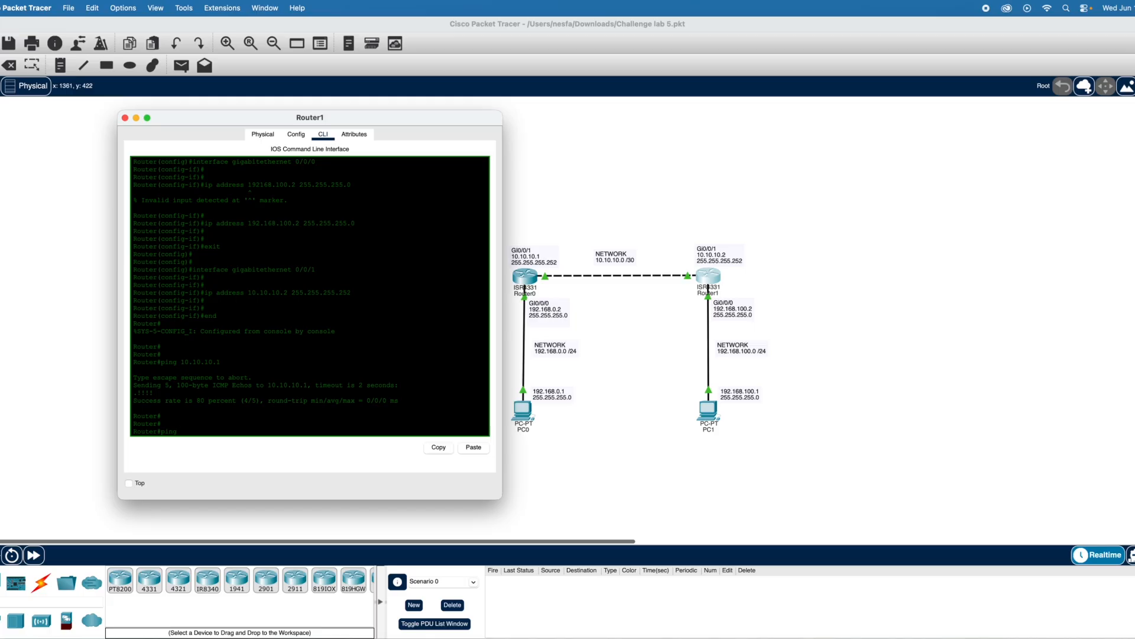
{"action": "type", "text": " 10.10.10.1"}
{"action": "key", "text": "Return"}
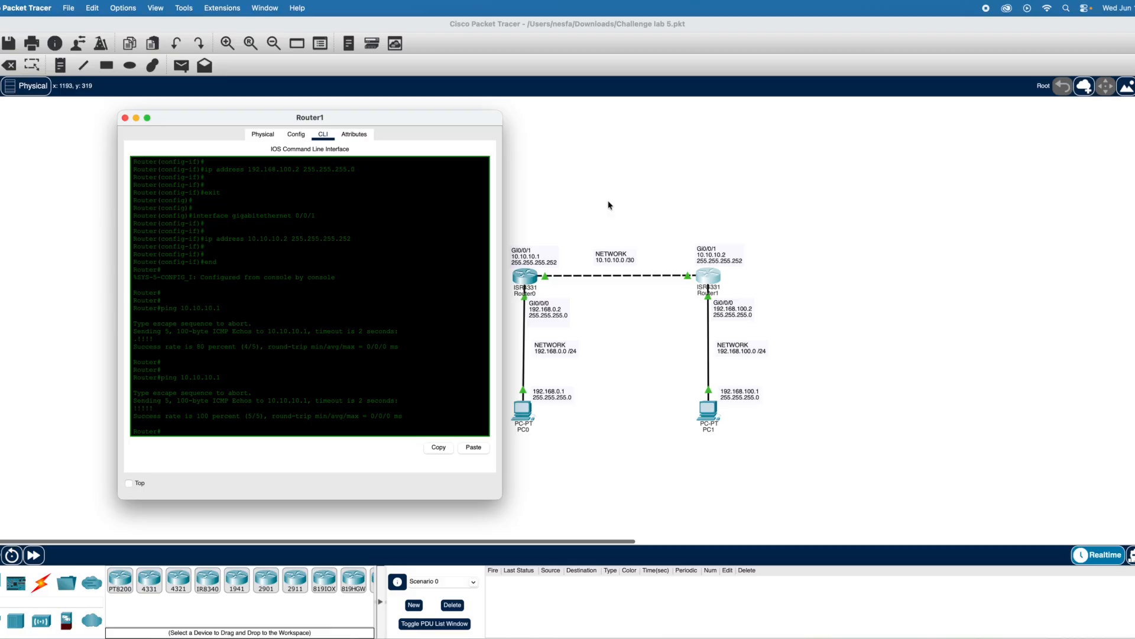
- Move the Router1 window clear of the topology and ping Router0's GI0/0/0 address 192.168.0.2
{"action": "scroll", "coordinate": [609, 205], "scroll_direction": "right", "scroll_amount": 2}
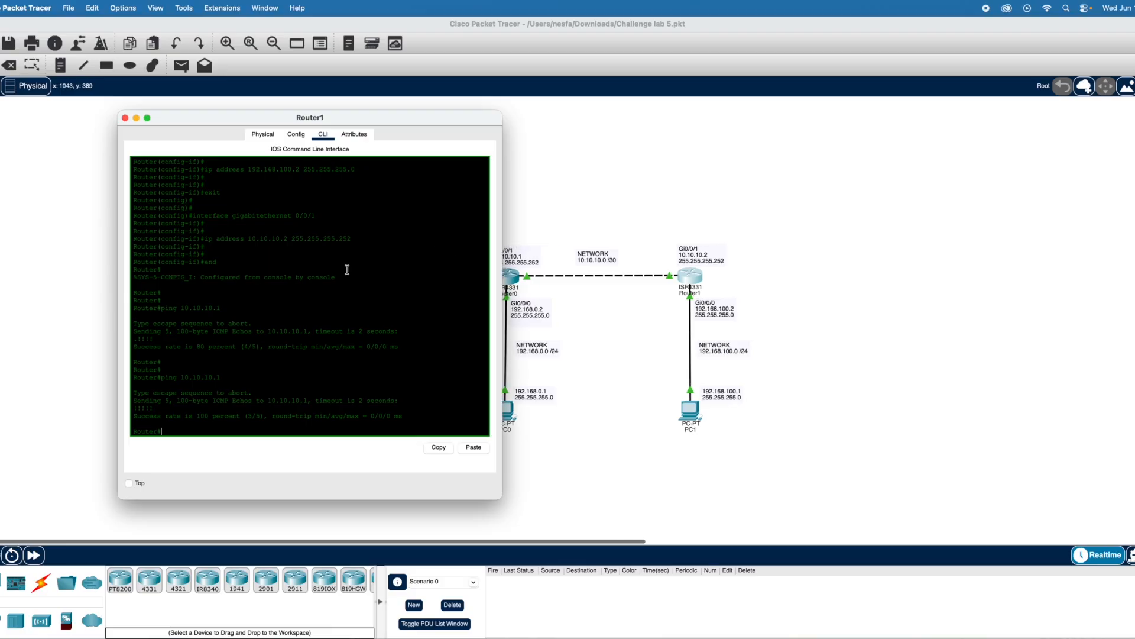
{"action": "left_click_drag", "start_coordinate": [405, 117], "coordinate": [348, 114]}
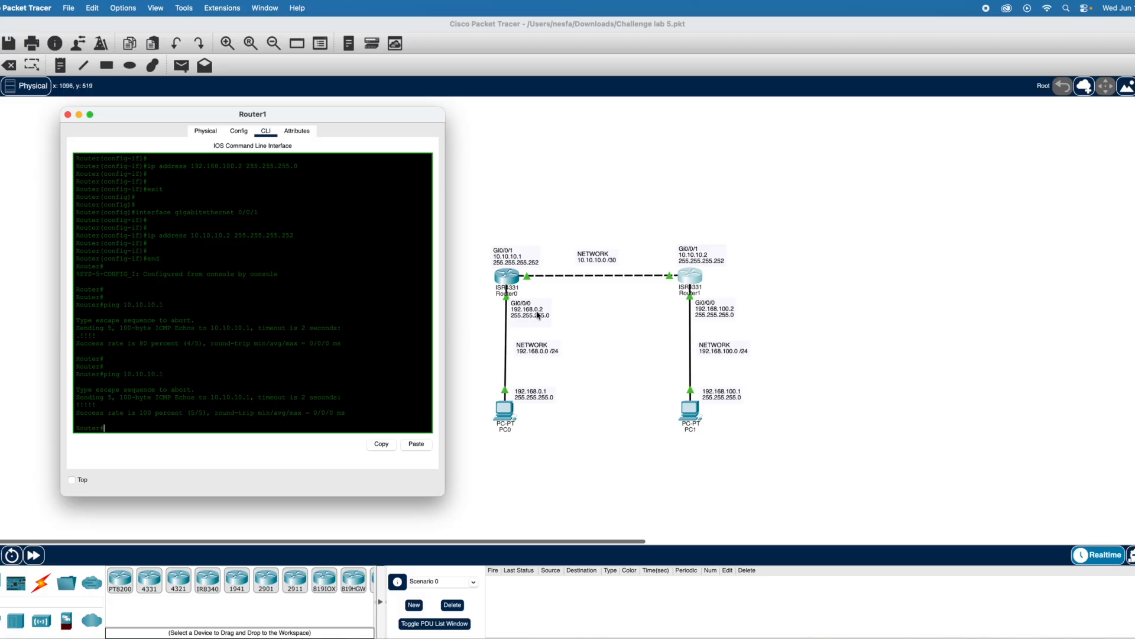
{"action": "type", "text": "ping 192.168.0.2"}
{"action": "key", "text": "Return"}
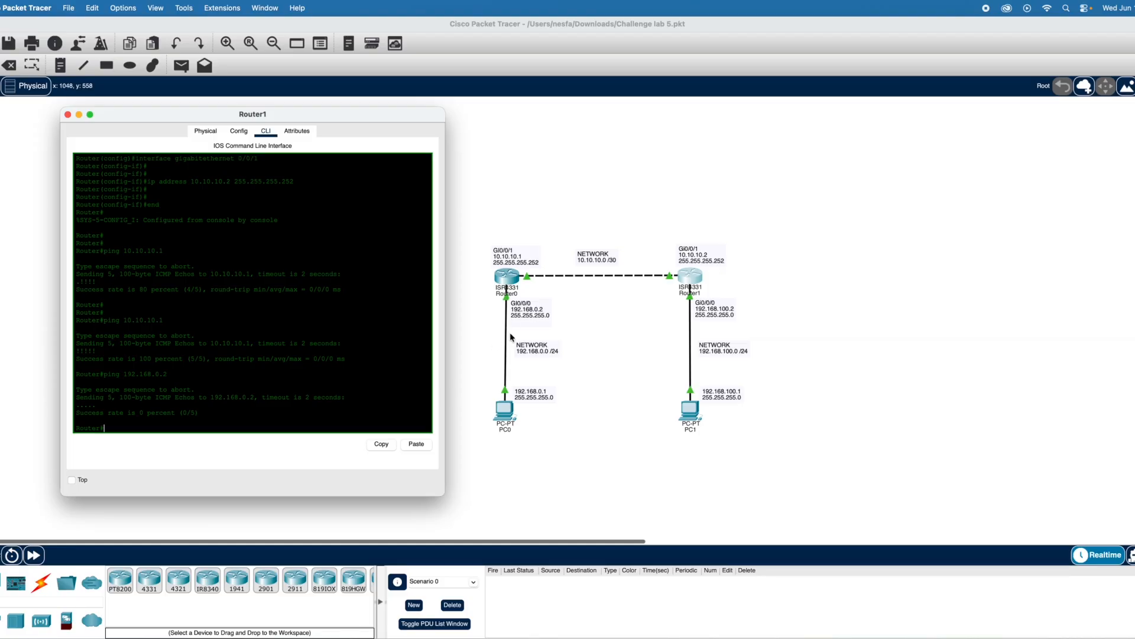
- Enter global configuration mode on Router1 with conf t
{"action": "scroll", "coordinate": [510, 334], "scroll_direction": "left", "scroll_amount": 1}
{"action": "scroll", "coordinate": [510, 334], "scroll_direction": "down", "scroll_amount": 1}
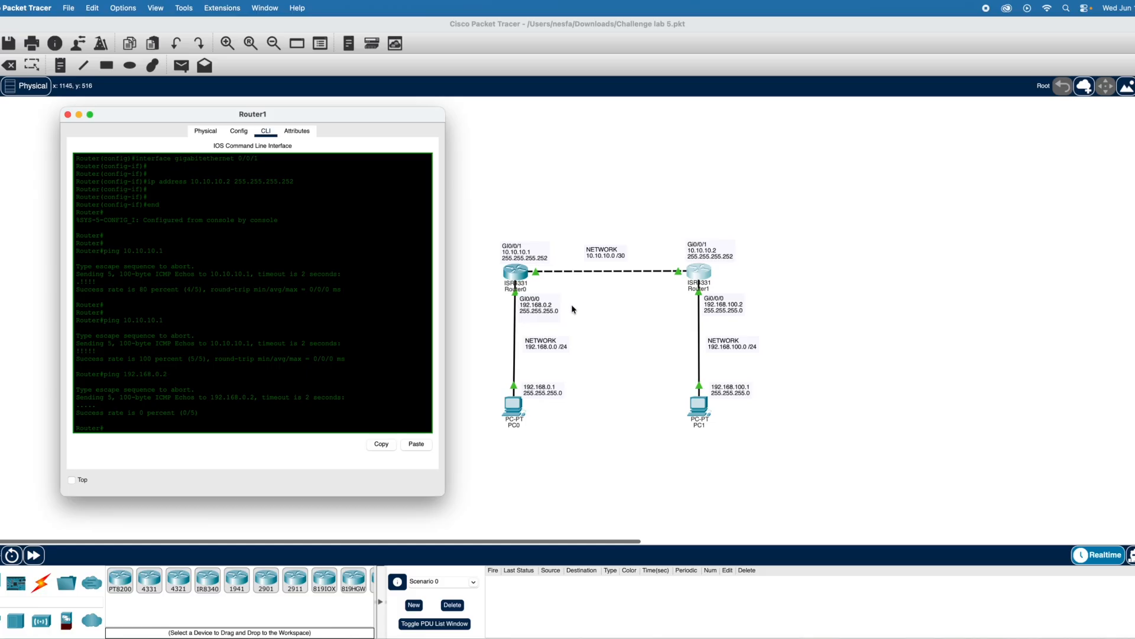
{"action": "key", "text": "Return"}
{"action": "key", "text": "Return"}
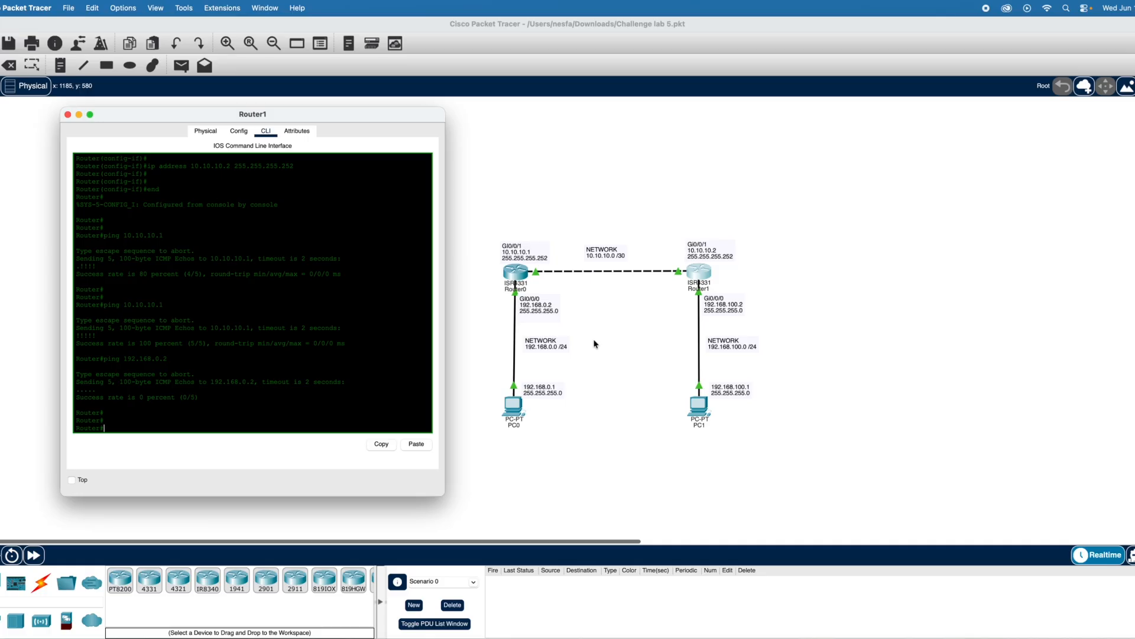
{"action": "type", "text": "con"}
{"action": "type", "text": "f t"}
{"action": "key", "text": "Return"}
{"action": "key", "text": "Return"}
{"action": "key", "text": "Return"}
{"action": "key", "text": "Return"}
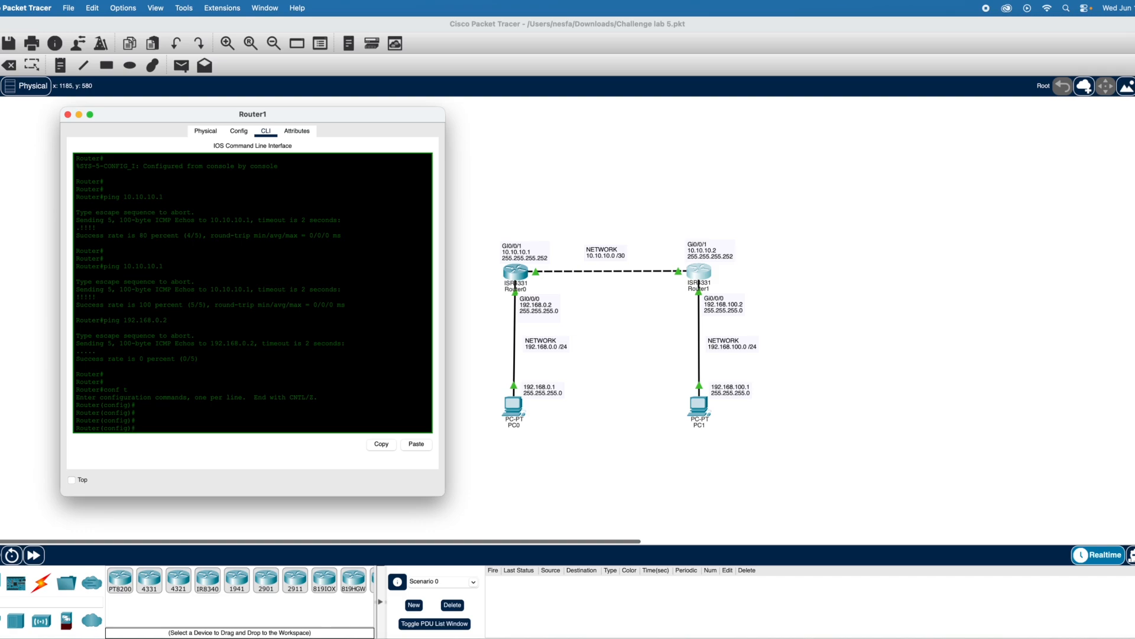
- Add a static route on Router1 to 192.168.0.0 255.255.255.0 via 10.10.10.1 and exit configuration mode
{"action": "type", "text": "ip rou"}
{"action": "type", "text": "te"}
{"action": "type", "text": "."}
{"action": "type", "text": "168.0.0"}
{"action": "type", "text": " 255"}
{"action": "type", "text": ".255"}
{"action": "type", "text": "5.26"}
{"action": "type", "text": "55"}
{"action": "type", "text": ".0 10.10.10.1"}
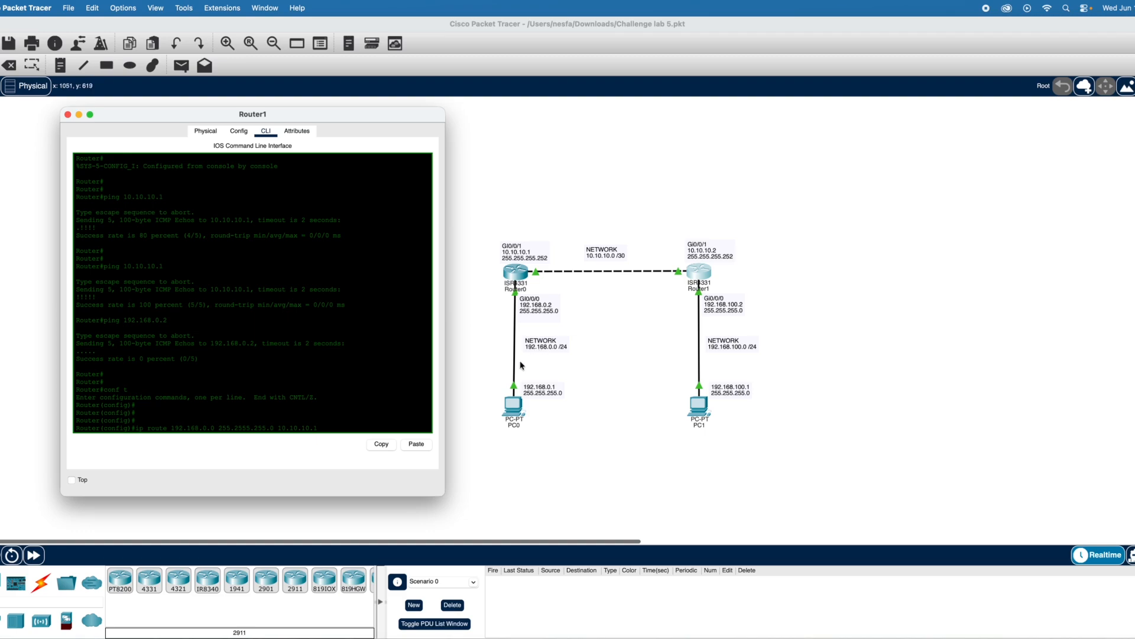
{"action": "left_click", "coordinate": [246, 427]}
{"action": "key", "text": "BackSpace"}
{"action": "left_click", "coordinate": [246, 428]}
{"action": "left_click", "coordinate": [253, 427]}
{"action": "key", "text": "BackSpace"}
{"action": "key", "text": "BackSpace"}
{"action": "key", "text": "BackSpace"}
{"action": "key", "text": "BackSpace"}
{"action": "key", "text": "BackSpace"}
{"action": "key", "text": "BackSpace"}
{"action": "key", "text": "BackSpace"}
{"action": "key", "text": "BackSpace"}
{"action": "key", "text": "BackSpace"}
{"action": "key", "text": "BackSpace"}
{"action": "type", "text": ".255.0 10"}
{"action": "type", "text": ".10.10.1"}
{"action": "key", "text": "Return"}
{"action": "key", "text": "Return"}
{"action": "key", "text": "Return"}
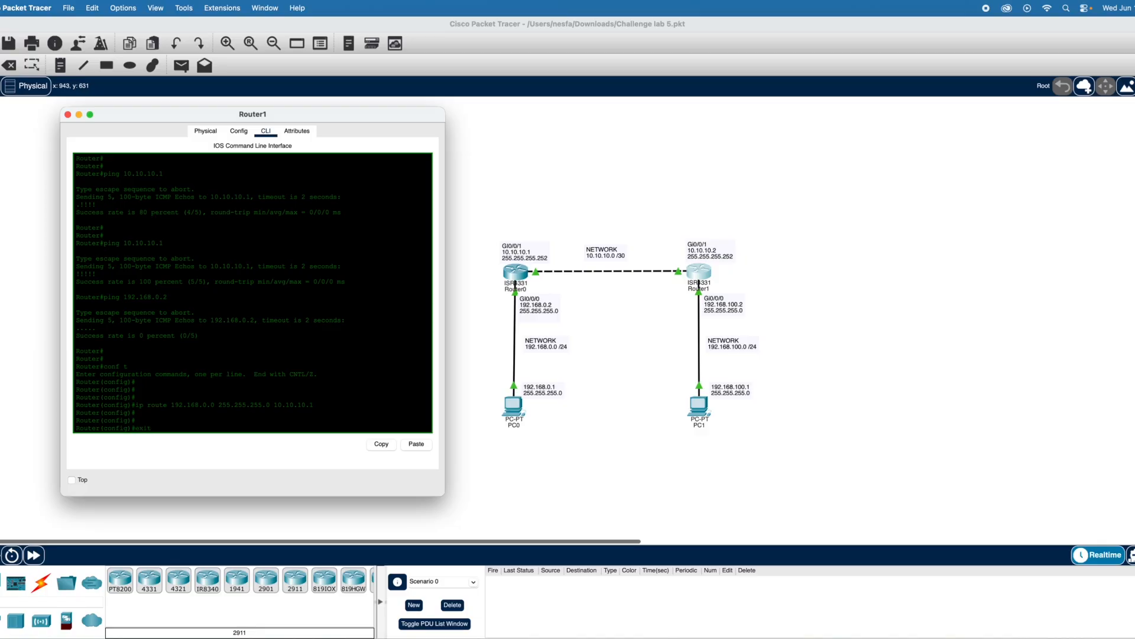
{"action": "type", "text": "exit"}
{"action": "key", "text": "Return"}
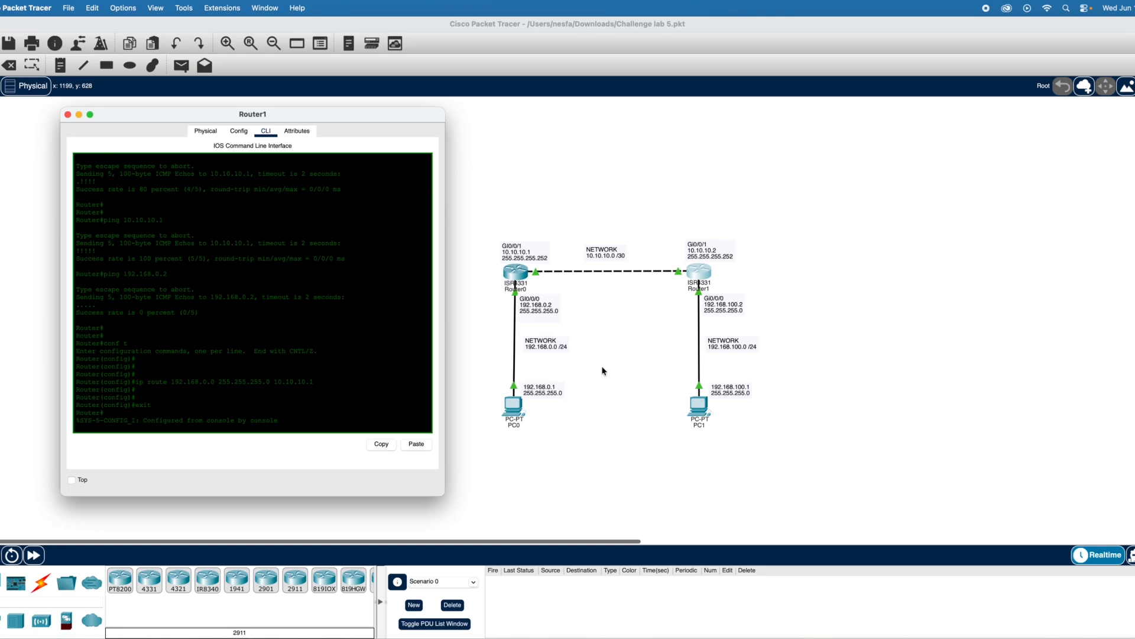
- Open Router0's command line and enter global configuration mode with en and conf t
{"action": "left_click", "coordinate": [526, 277]}
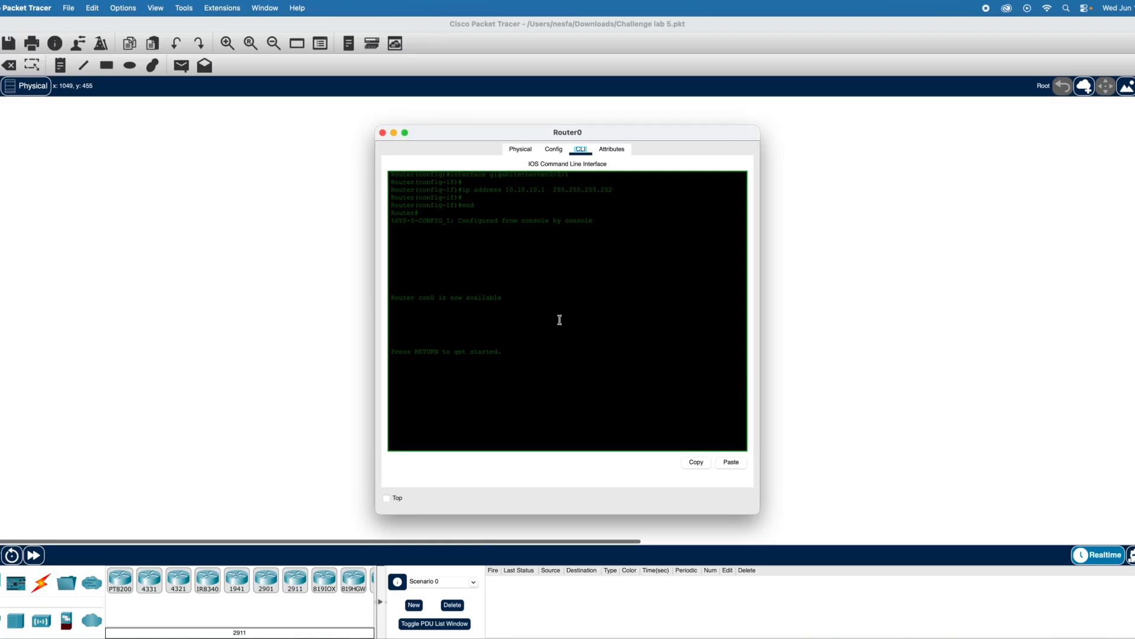
{"action": "left_click", "coordinate": [519, 358]}
{"action": "key", "text": "Return"}
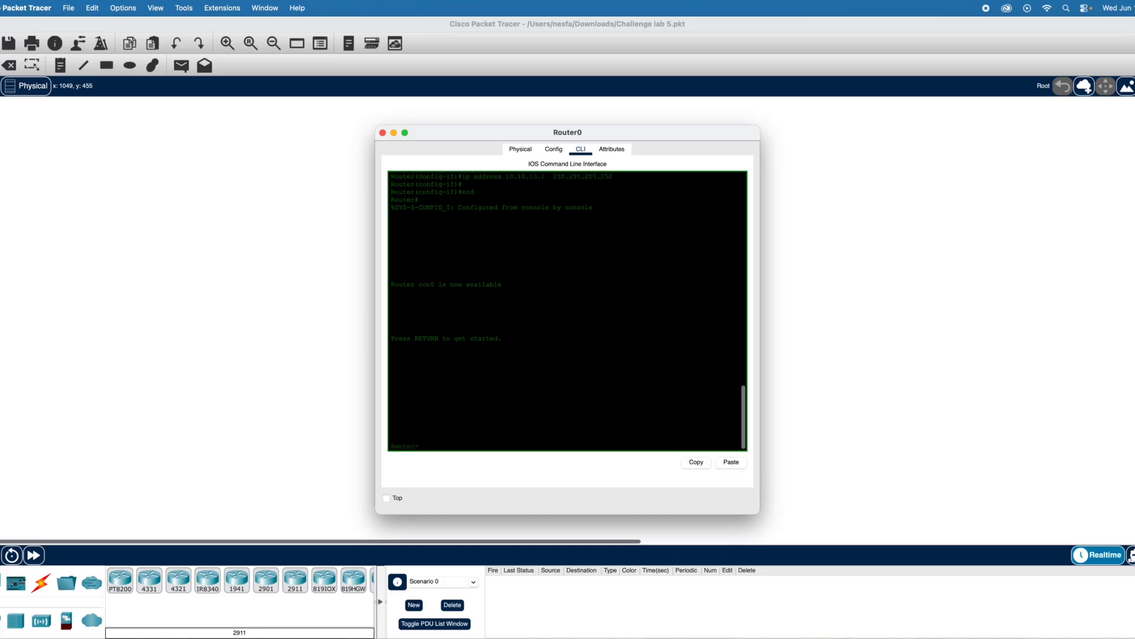
{"action": "type", "text": "en"}
{"action": "key", "text": "Return"}
{"action": "key", "text": "Return"}
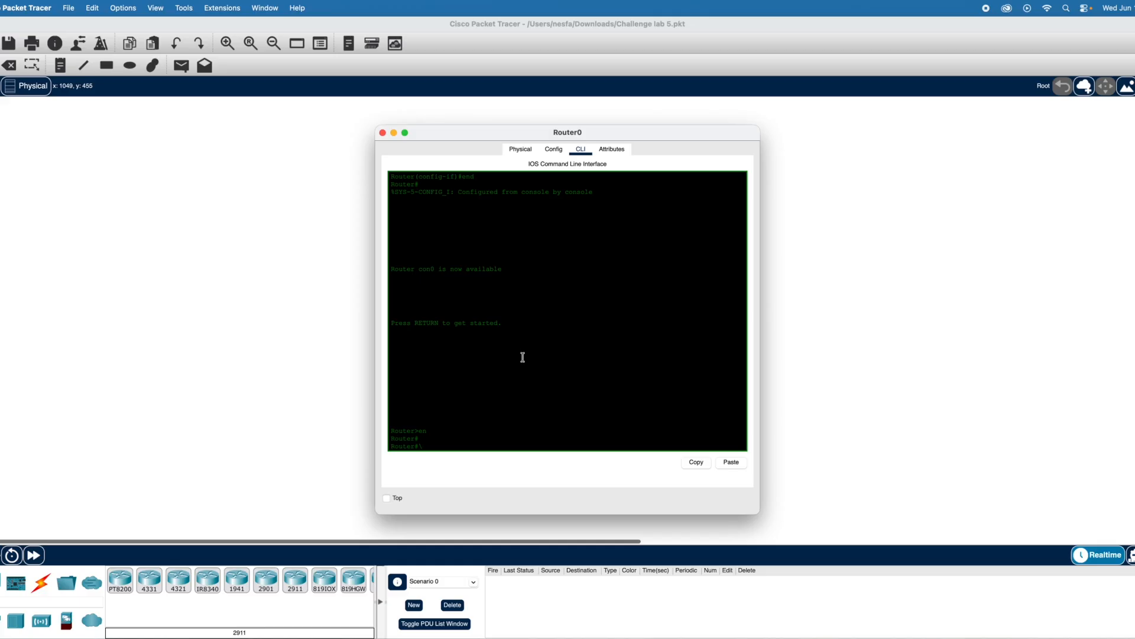
{"action": "key", "text": "BackSpace"}
{"action": "key", "text": "Return"}
{"action": "type", "text": "conf"}
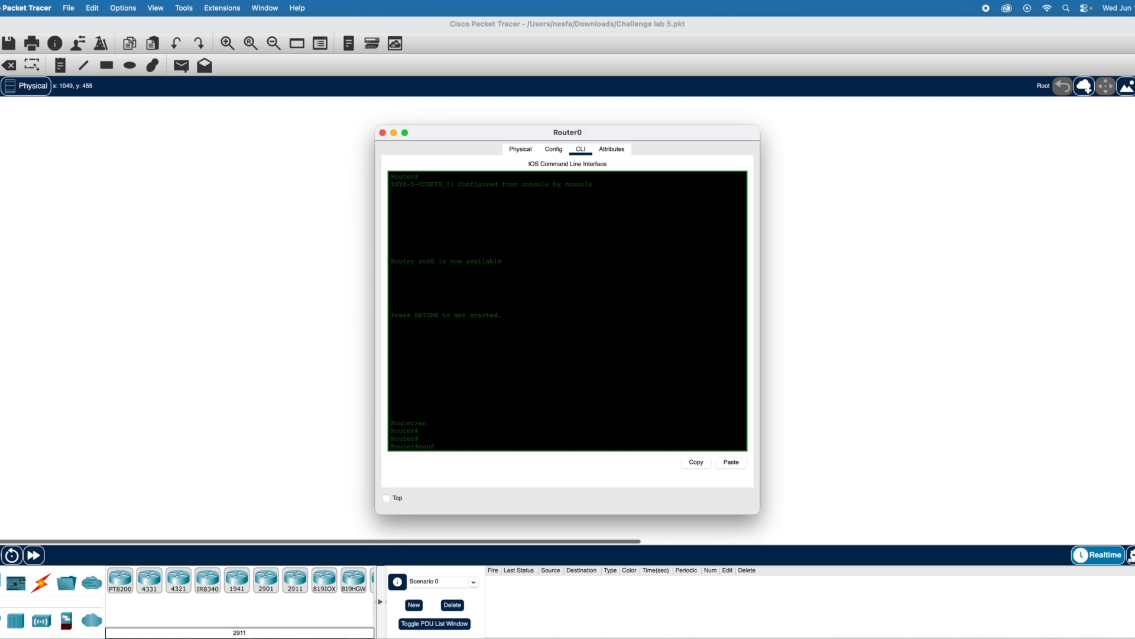
{"action": "type", "text": " t"}
{"action": "key", "text": "Return"}
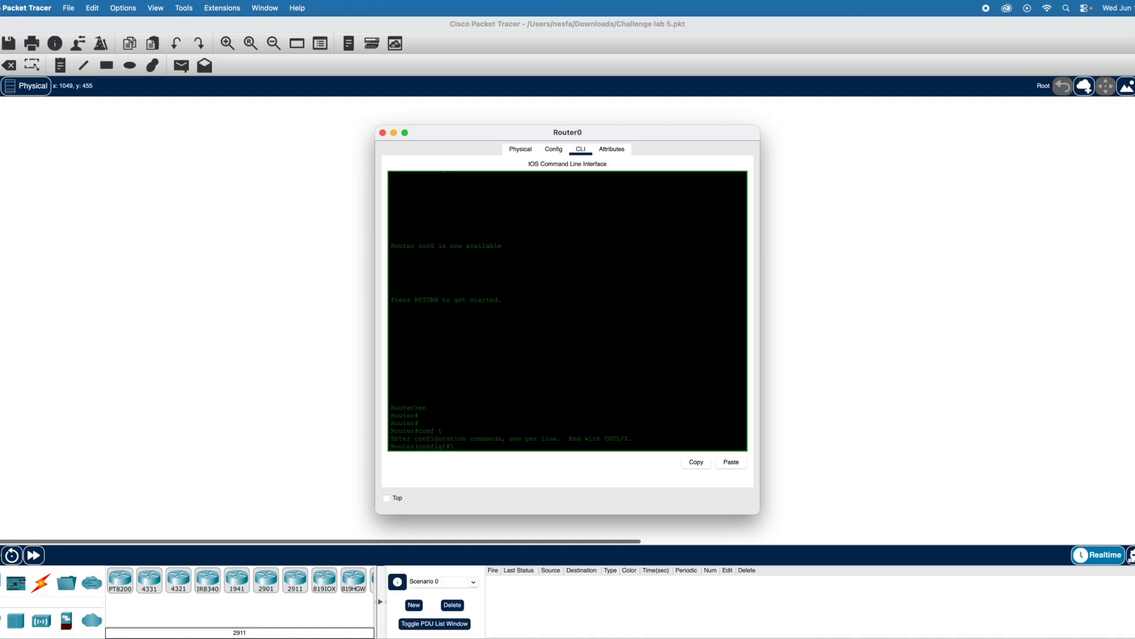
{"action": "key", "text": "Return"}
{"action": "key", "text": "Return"}
{"action": "key", "text": "Return"}
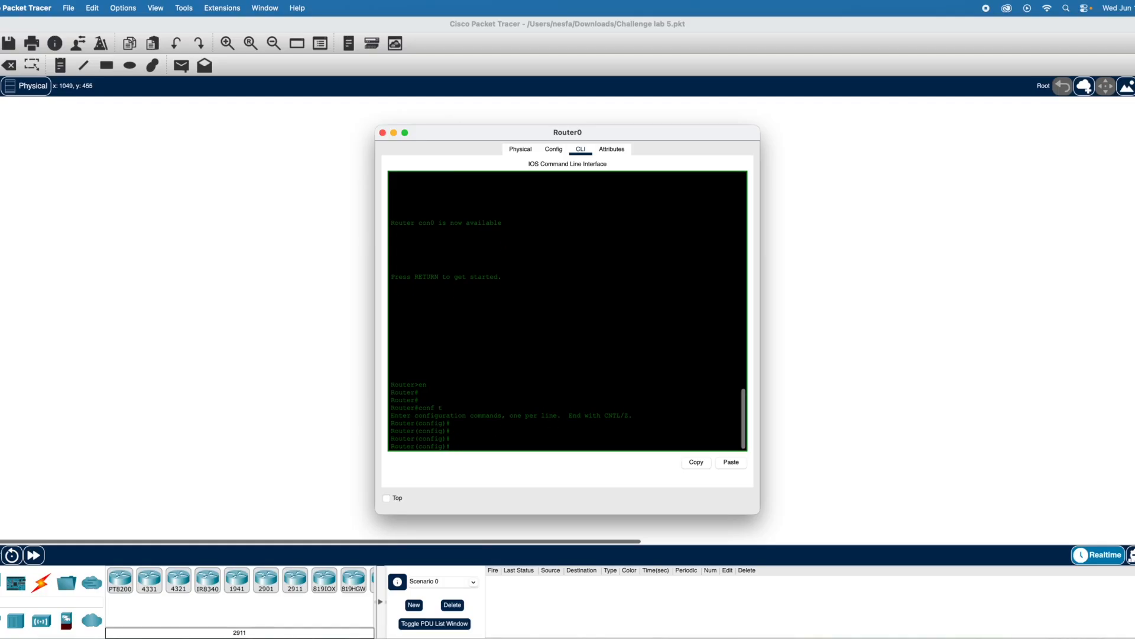
- Move the Router0 window clear of the topology, add a static route to 192.168.100.0 255.255.255.0 via 10.10.10.2, and end configuration mode
{"action": "left_click_drag", "start_coordinate": [659, 134], "coordinate": [397, 113]}
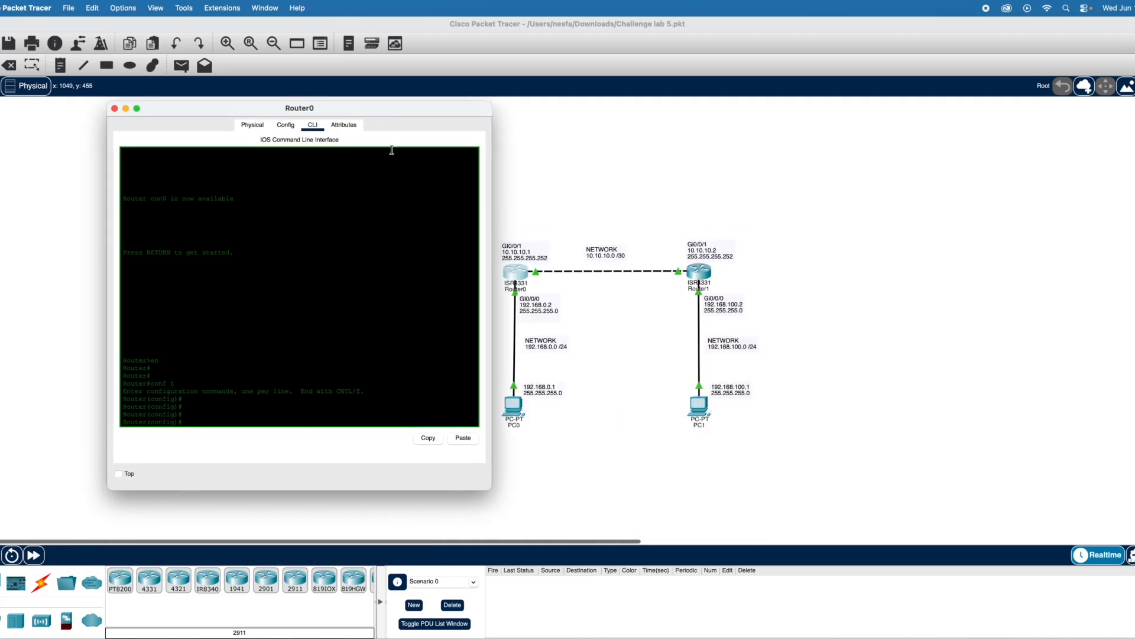
{"action": "type", "text": "i"}
{"action": "type", "text": "p route 192.168.100.0"}
{"action": "type", "text": "255.255.25"}
{"action": "type", "text": "10.10.10.2"}
{"action": "key", "text": "Return"}
{"action": "key", "text": "Return"}
{"action": "key", "text": "Return"}
{"action": "key", "text": "Return"}
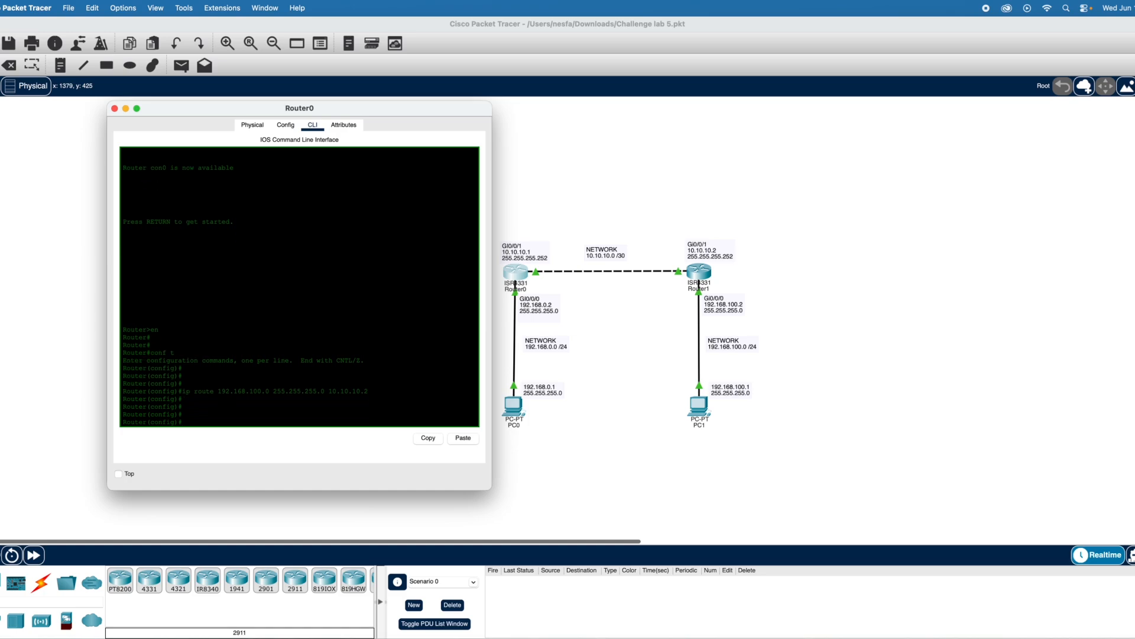
{"action": "type", "text": "end"}
{"action": "key", "text": "Return"}
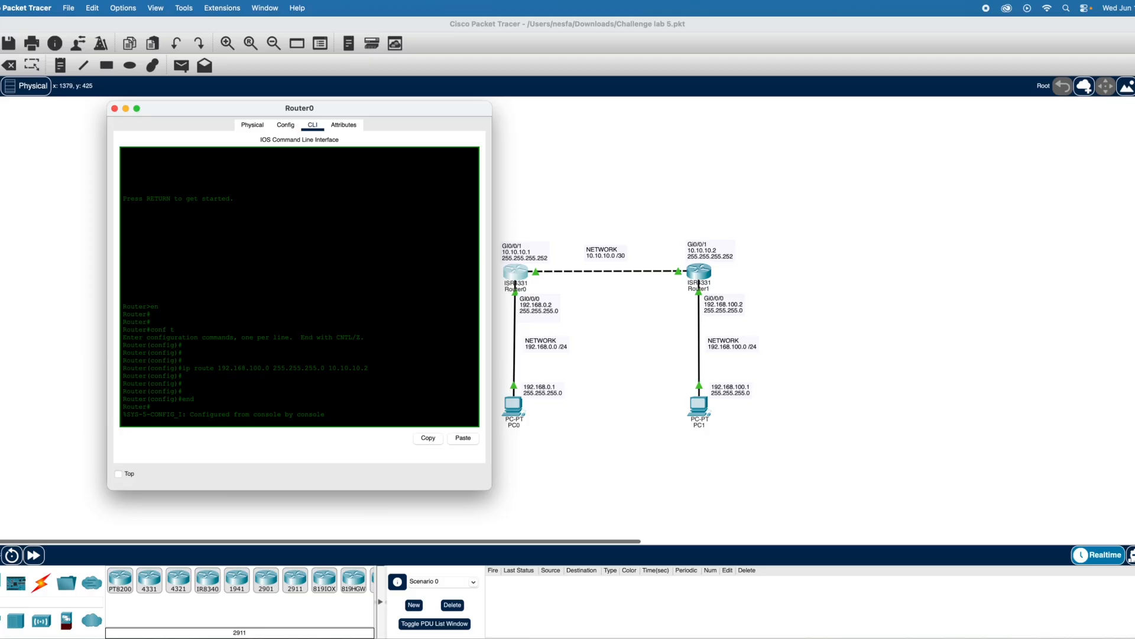
- Ping Router1's GI0/0/0 address 192.168.100.2 from Router0
{"action": "key", "text": "Return"}
{"action": "key", "text": "Return"}
{"action": "key", "text": "Return"}
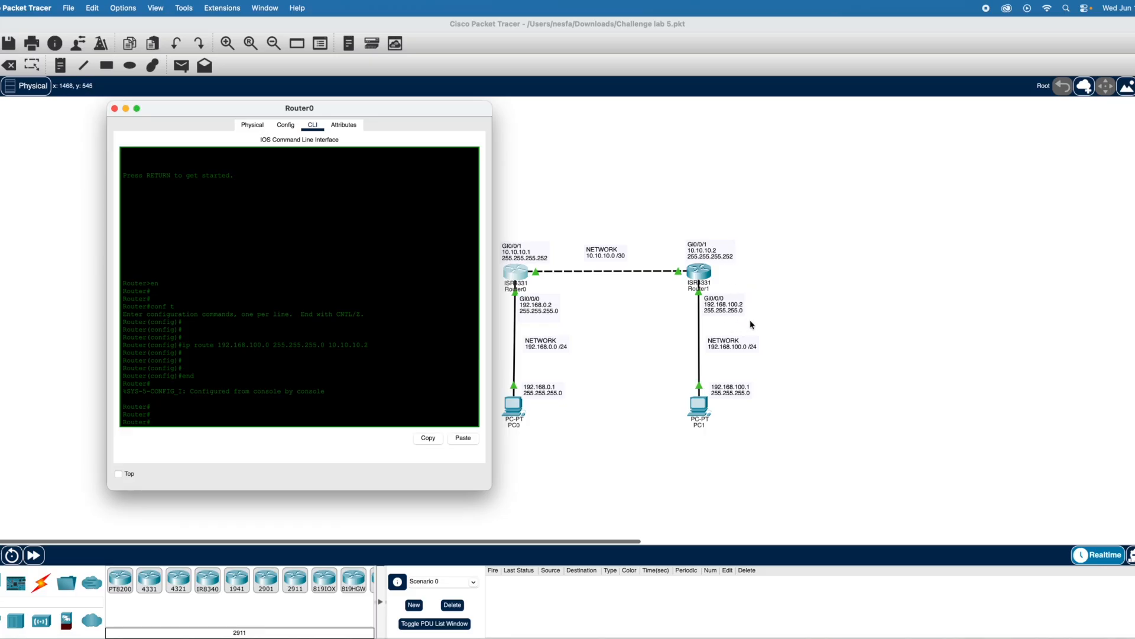
{"action": "type", "text": "ping 192.168.100.2"}
{"action": "key", "text": "Return"}
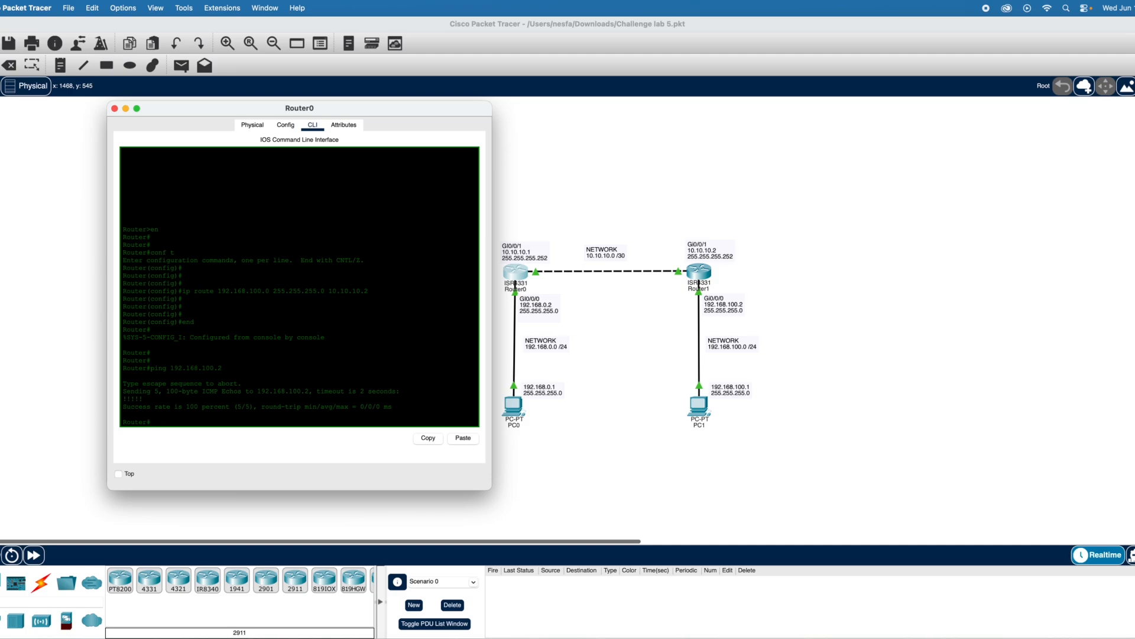
- Return to Router1's command line, ping Router0's GI0/0/0 address 192.168.0.2, and close the router window
{"action": "scroll", "coordinate": [852, 460], "scroll_direction": "up", "scroll_amount": 1}
{"action": "scroll", "coordinate": [852, 460], "scroll_direction": "left", "scroll_amount": 1}
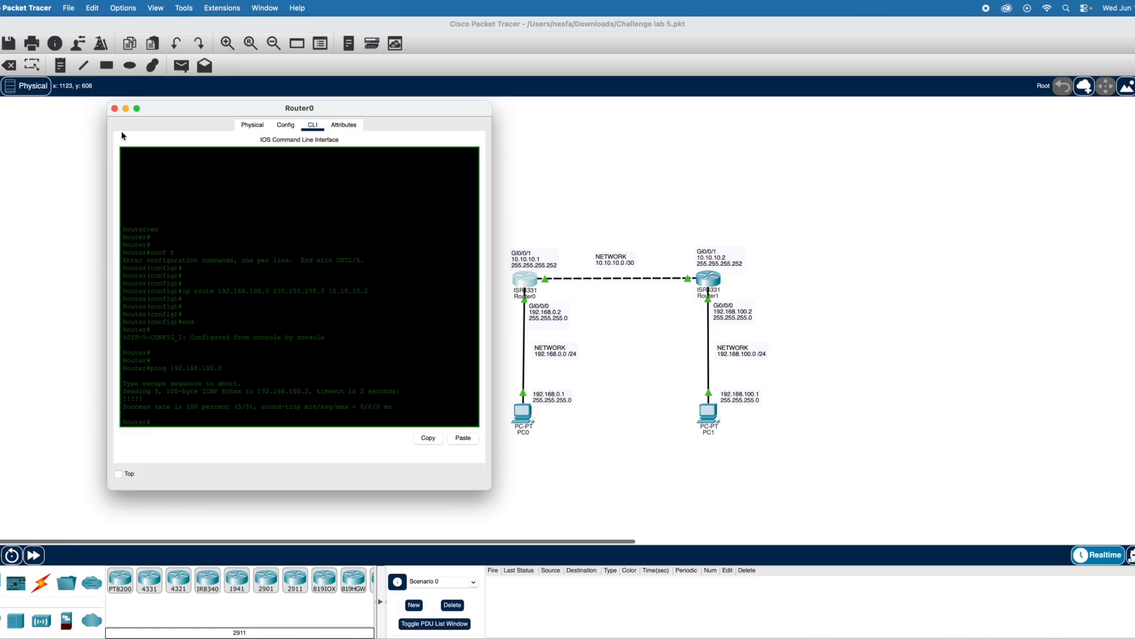
{"action": "key", "text": "Return"}
{"action": "key", "text": "Return"}
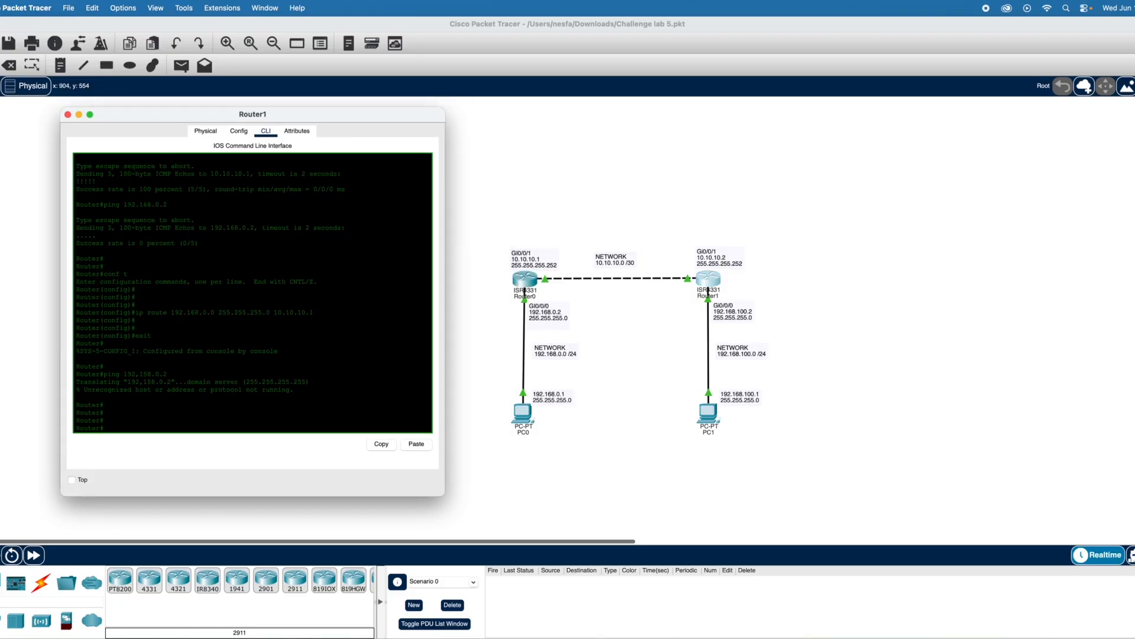
{"action": "type", "text": "ing 192.168"}
{"action": "type", "text": ".0.2"}
{"action": "key", "text": "Return"}
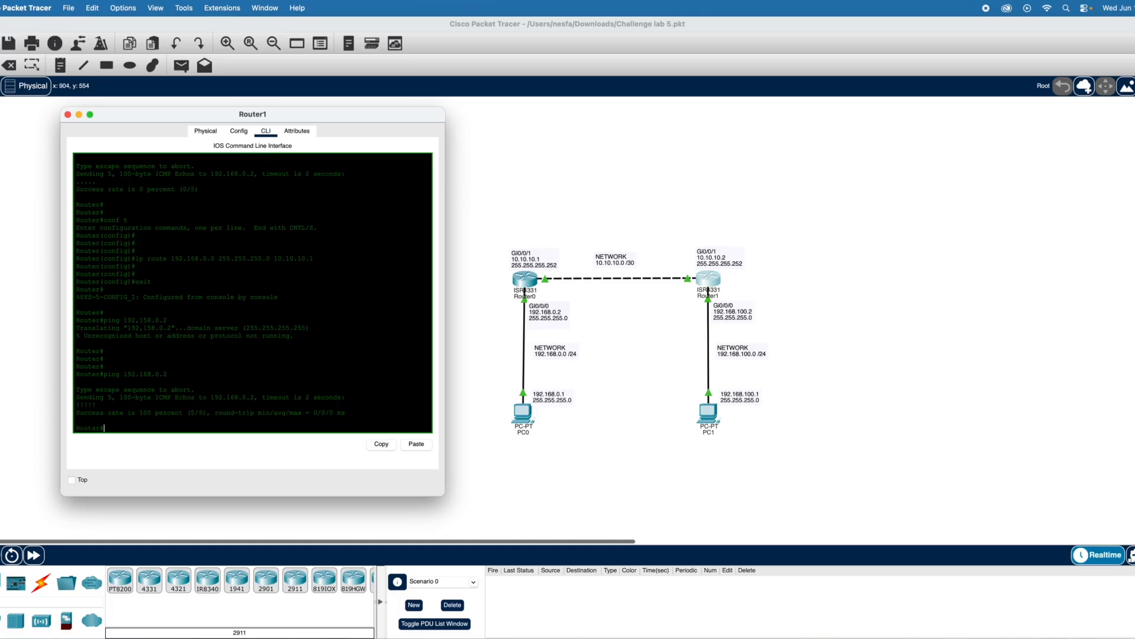
{"action": "key", "text": "Return"}
{"action": "key", "text": "Return"}
{"action": "key", "text": "Return"}
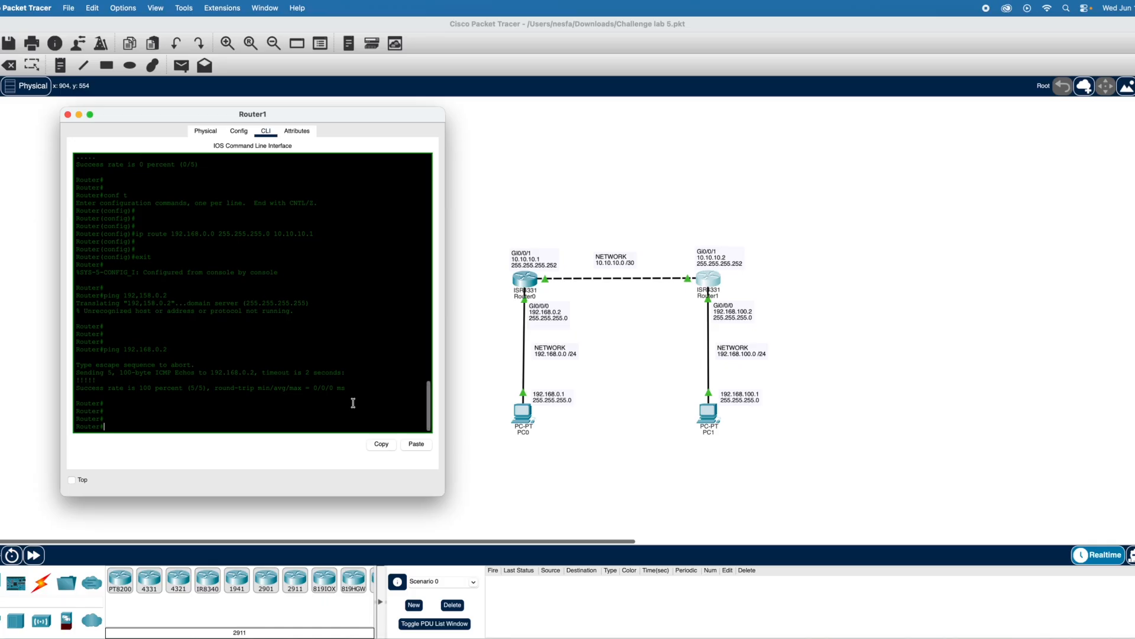
{"action": "left_click", "coordinate": [68, 116]}
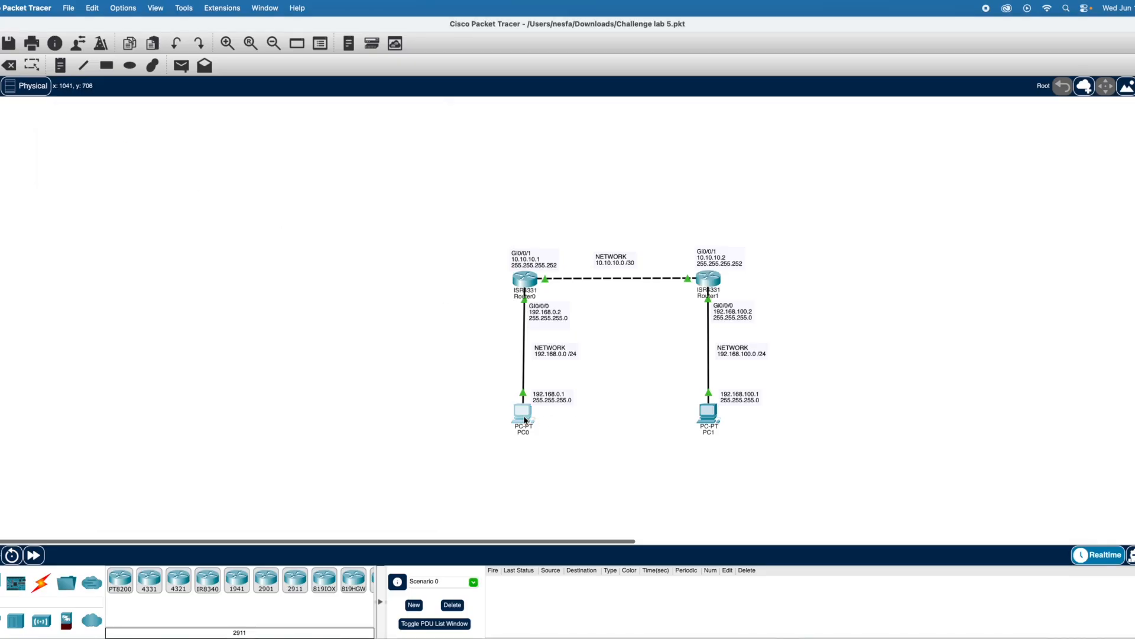
- Set PC0's static IPv4 address to 192.168.0.1 with subnet mask 255.255.255.0, keeping its window clear of the topology
{"action": "left_click", "coordinate": [524, 414]}
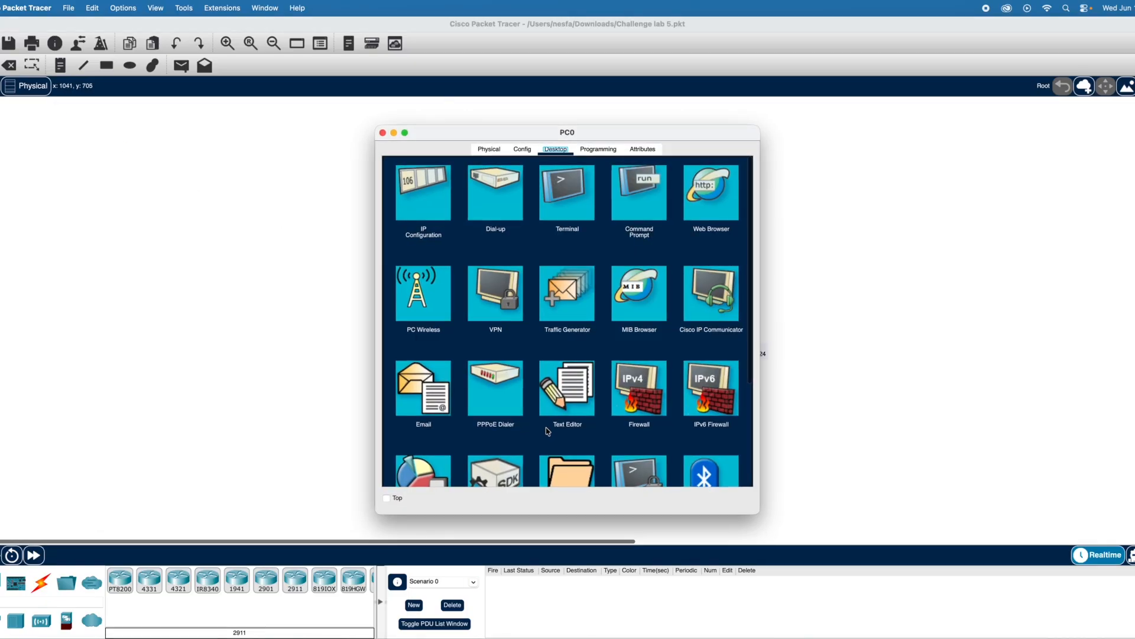
{"action": "left_click", "coordinate": [420, 209]}
{"action": "left_click", "coordinate": [536, 238]}
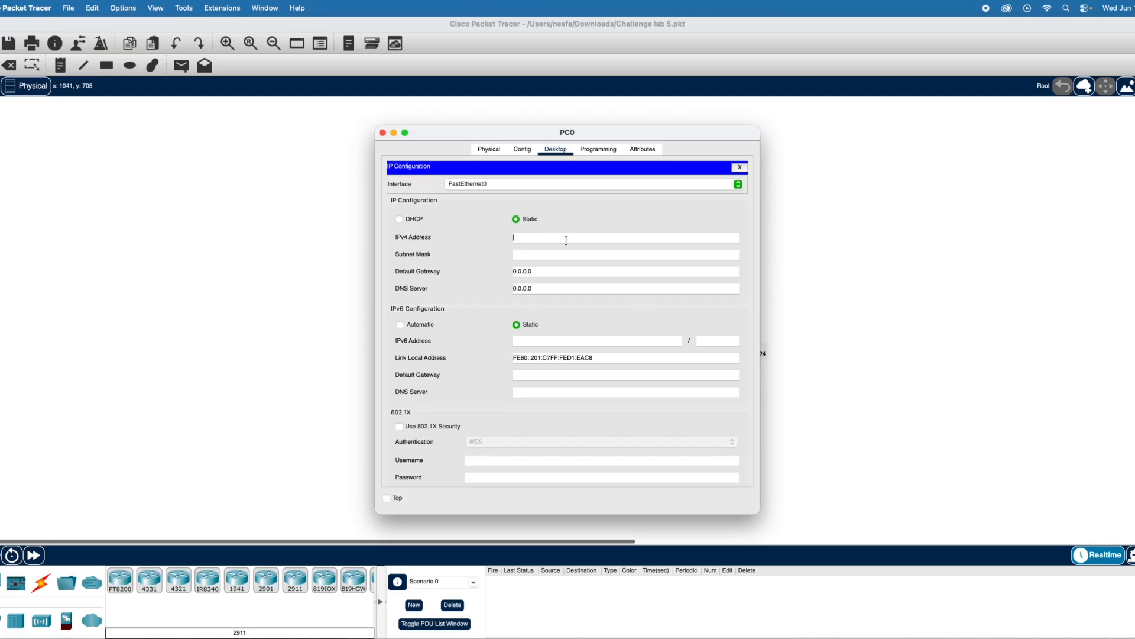
{"action": "left_click_drag", "start_coordinate": [657, 134], "coordinate": [327, 123]}
{"action": "type", "text": "192.168."}
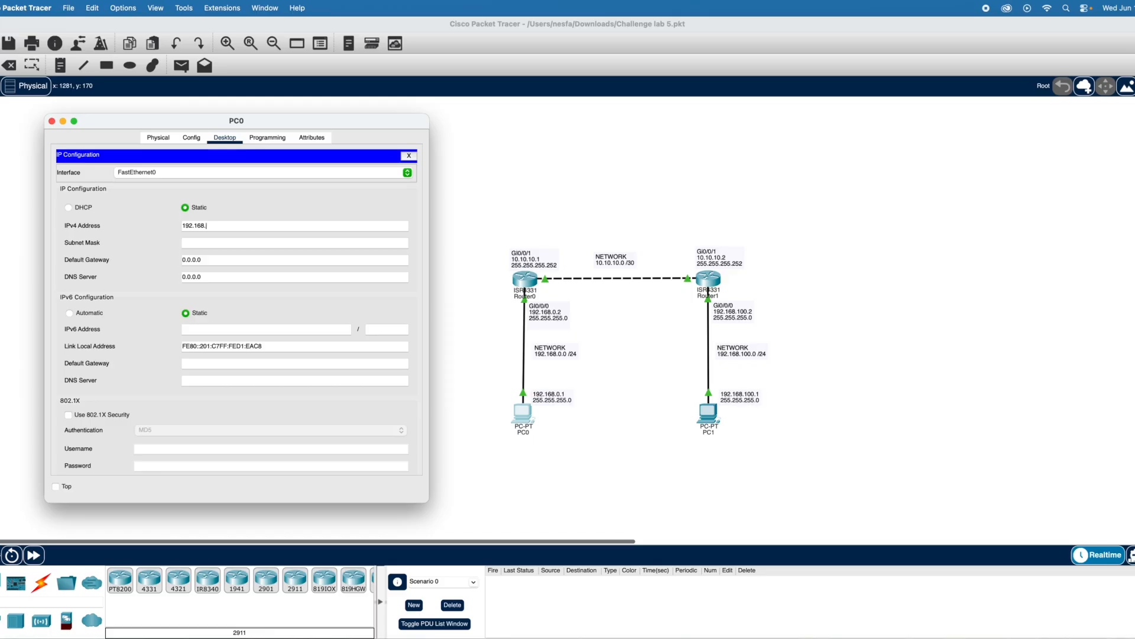
{"action": "type", "text": "0.1"}
{"action": "left_click", "coordinate": [267, 243]}
- Set PC0's default gateway to 192.168.0.2 and close the PC0 window
{"action": "left_click", "coordinate": [233, 261]}
{"action": "key", "text": "BackSpace"}
{"action": "key", "text": "BackSpace"}
{"action": "key", "text": "BackSpace"}
{"action": "key", "text": "BackSpace"}
{"action": "key", "text": "BackSpace"}
{"action": "key", "text": "BackSpace"}
{"action": "type", "text": "192.1"}
{"action": "key", "text": "BackSpace"}
{"action": "type", "text": ".168.0.2"}
{"action": "left_click", "coordinate": [224, 138]}
{"action": "left_click", "coordinate": [51, 121]}
- Reopen PC0's IP Configuration to check the IPv4 address, subnet mask and default gateway, and close it
{"action": "left_click", "coordinate": [522, 412]}
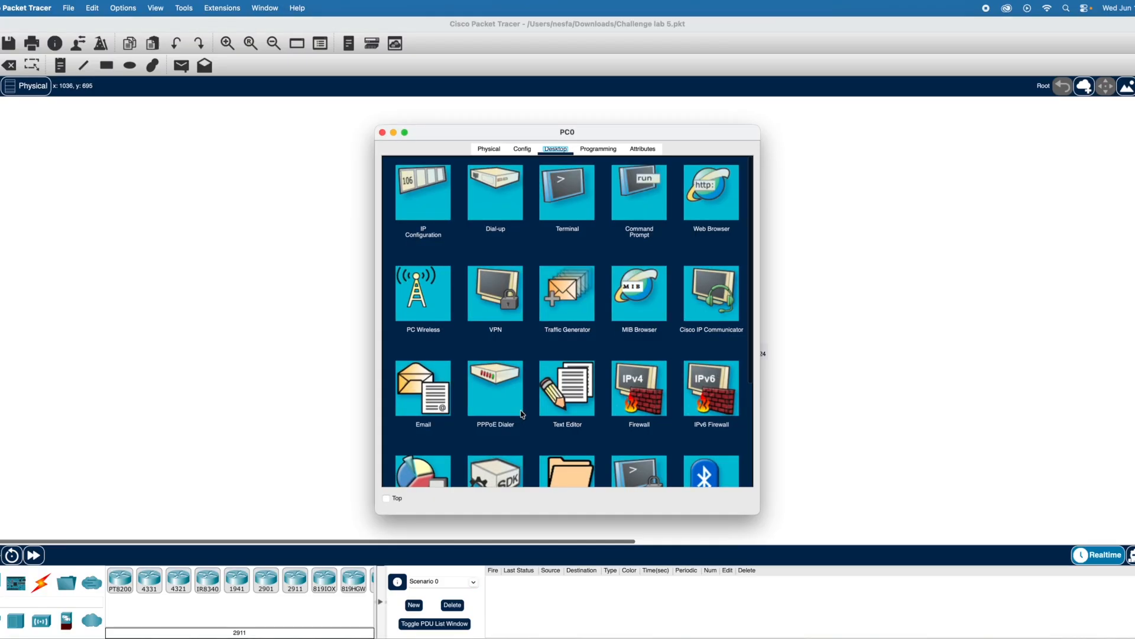
{"action": "left_click", "coordinate": [427, 217]}
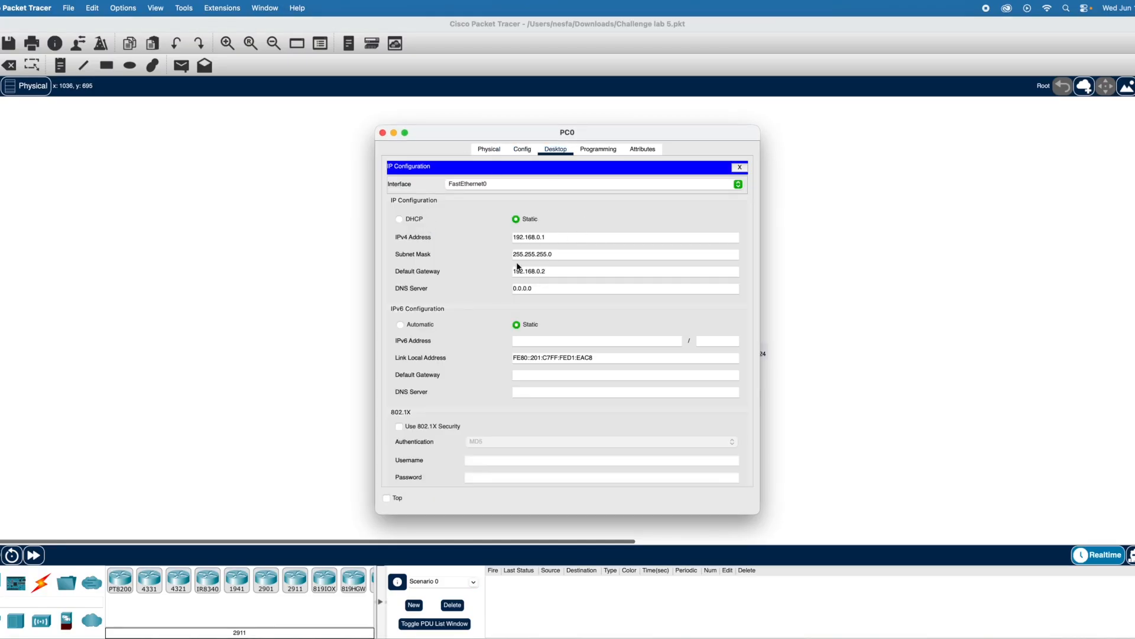
{"action": "left_click", "coordinate": [382, 133]}
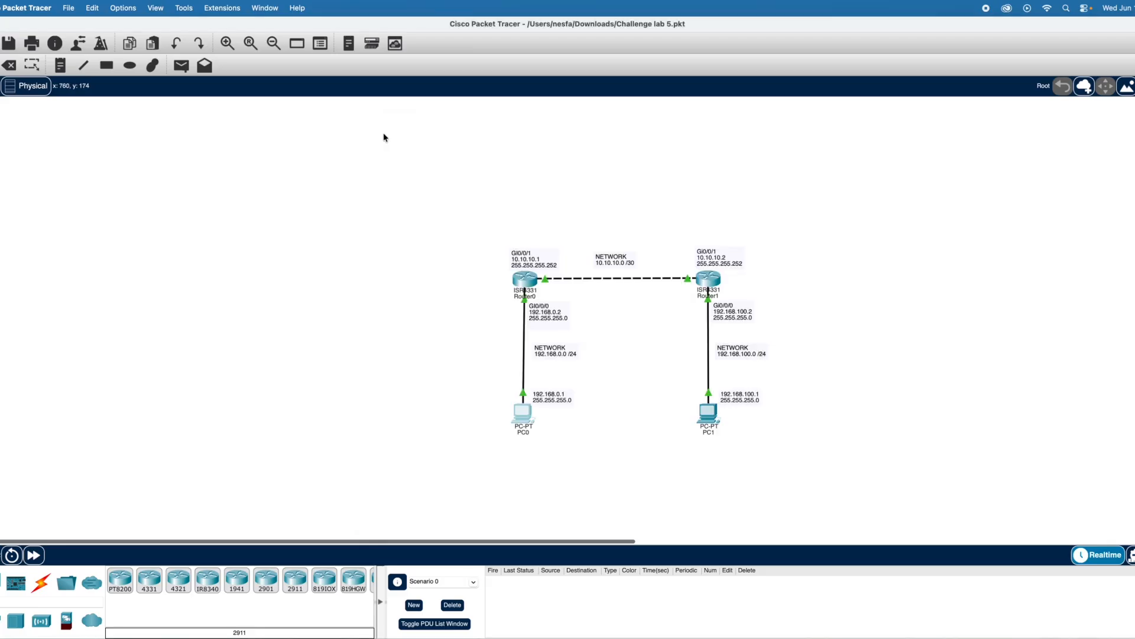
{"action": "left_click", "coordinate": [525, 418]}
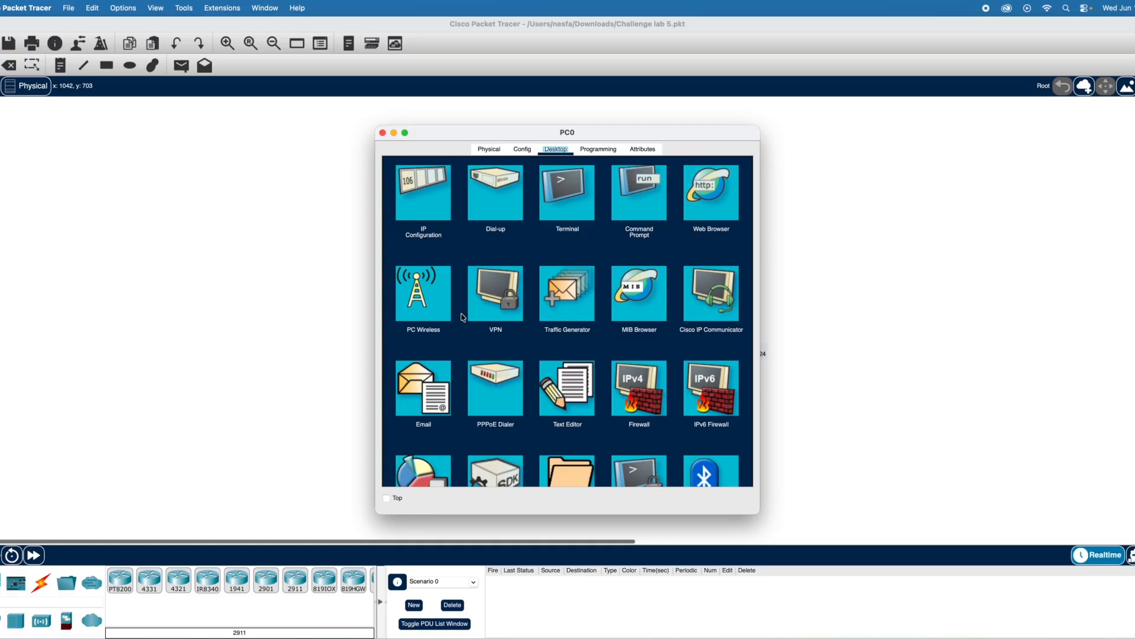
{"action": "left_click", "coordinate": [522, 151]}
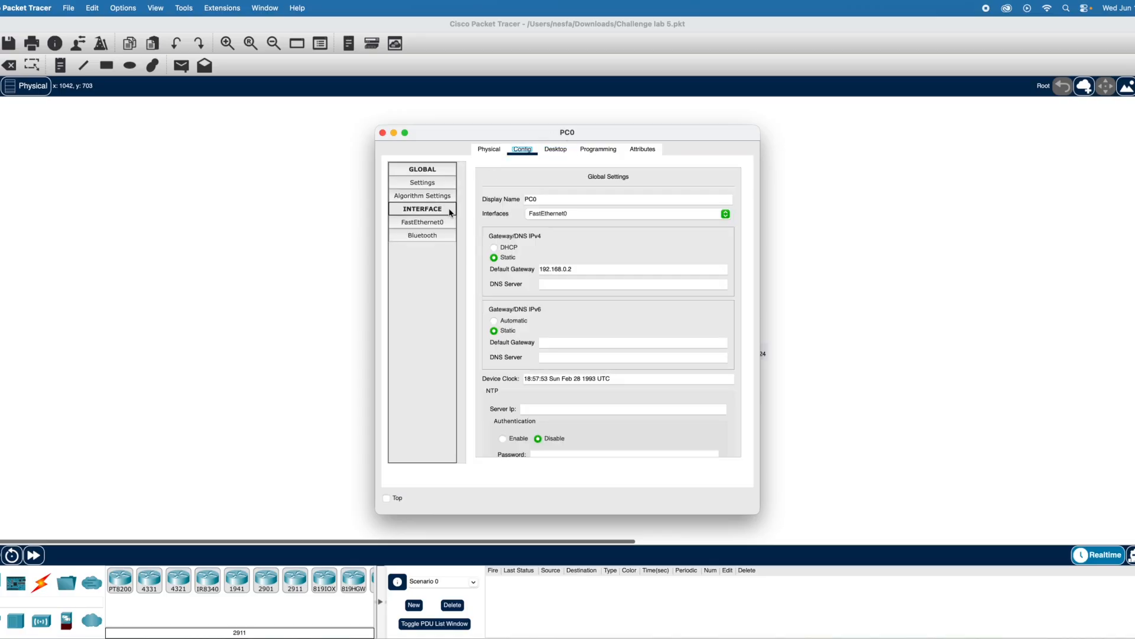
{"action": "left_click", "coordinate": [596, 150]}
{"action": "left_click", "coordinate": [554, 151]}
{"action": "left_click", "coordinate": [525, 152]}
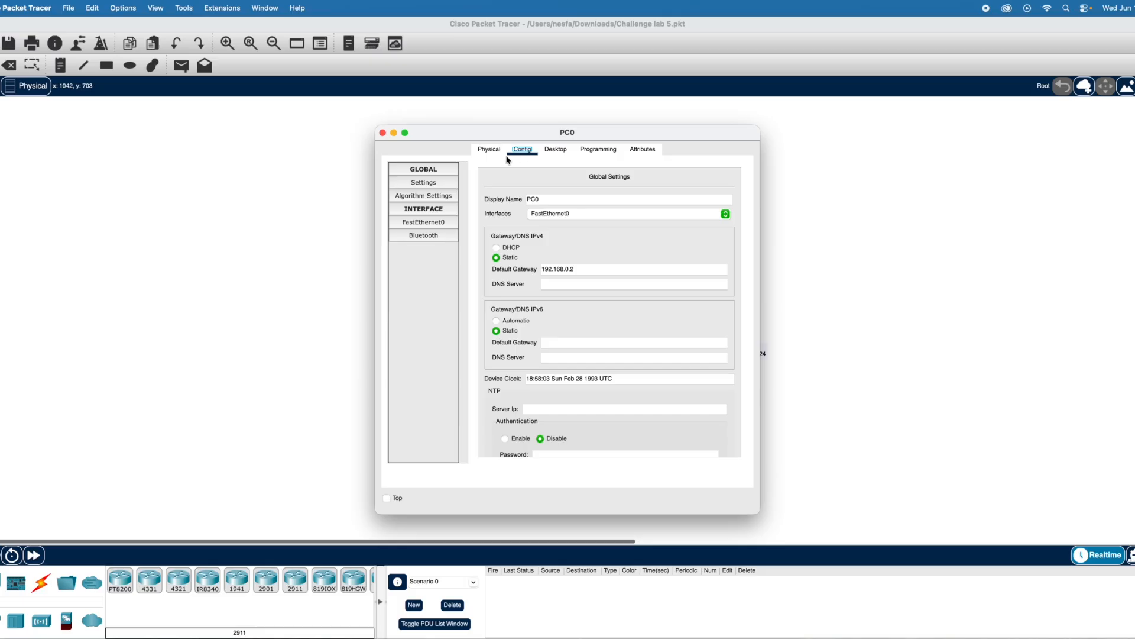
{"action": "left_click", "coordinate": [489, 149]}
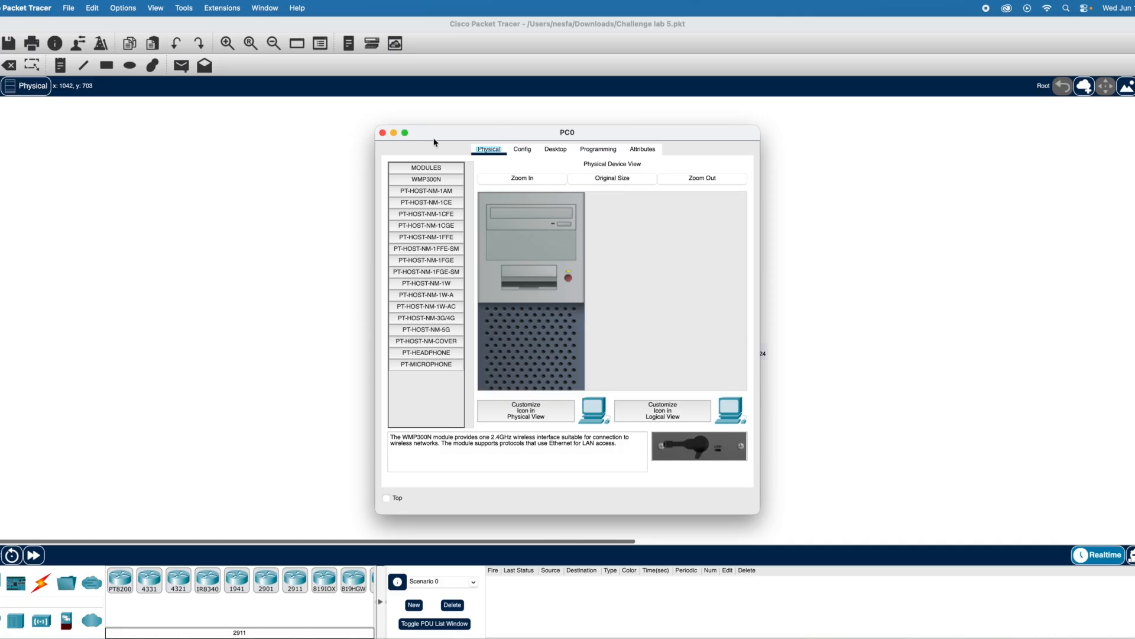
{"action": "left_click", "coordinate": [383, 133]}
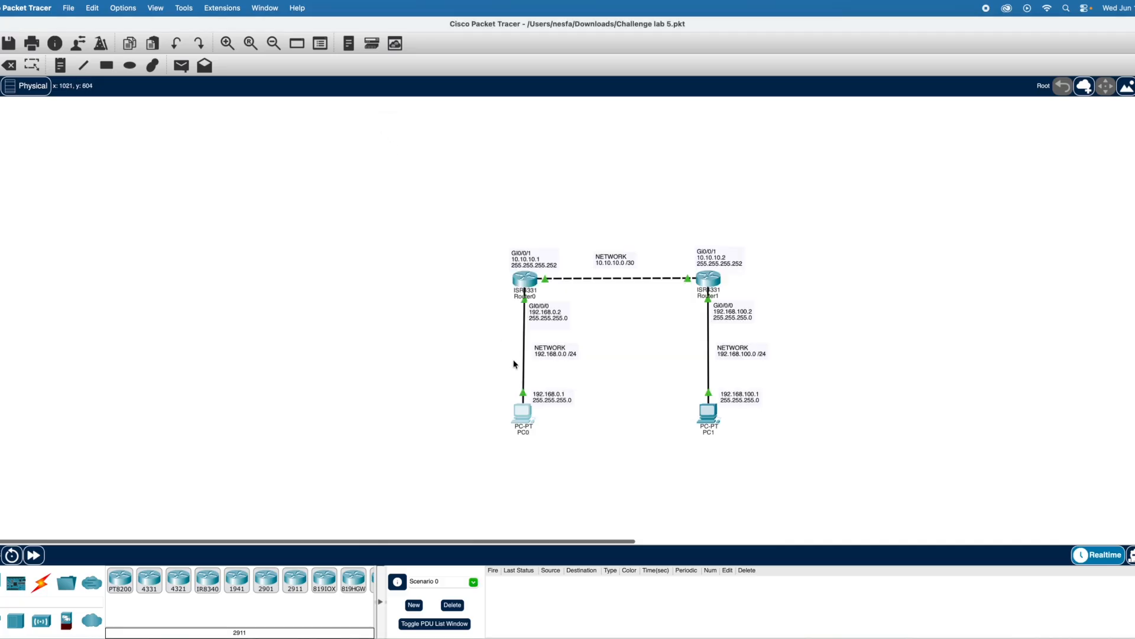
- Open PC0's Command Prompt and move its window clear of the topology
{"action": "left_click", "coordinate": [523, 414]}
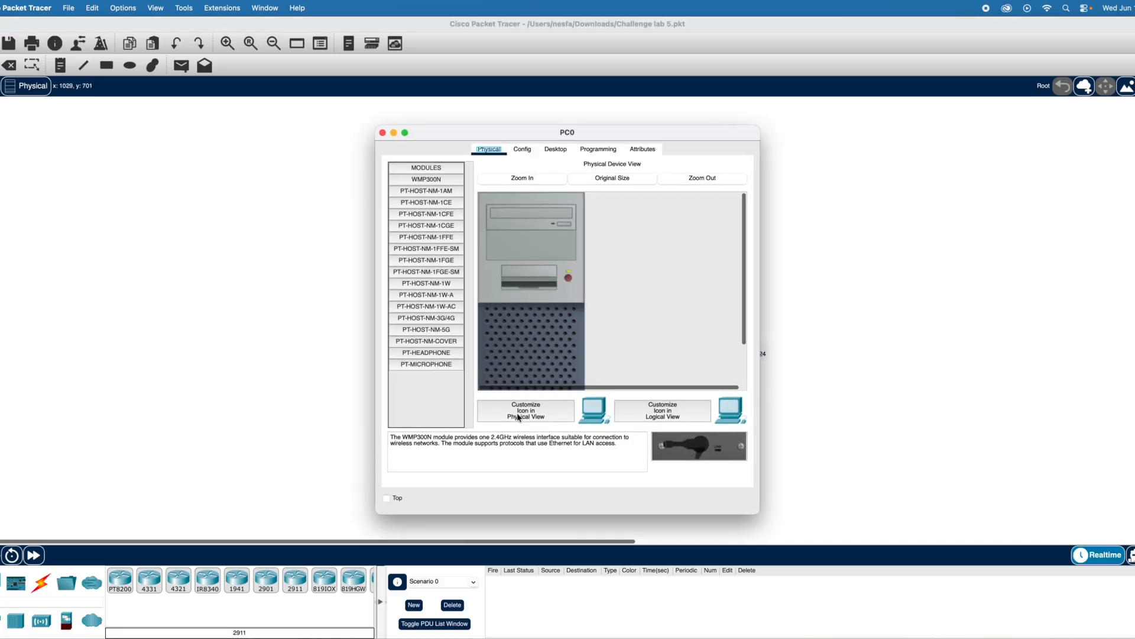
{"action": "left_click", "coordinate": [522, 149]}
{"action": "left_click", "coordinate": [590, 149]}
{"action": "left_click", "coordinate": [643, 149]}
{"action": "left_click", "coordinate": [556, 149]}
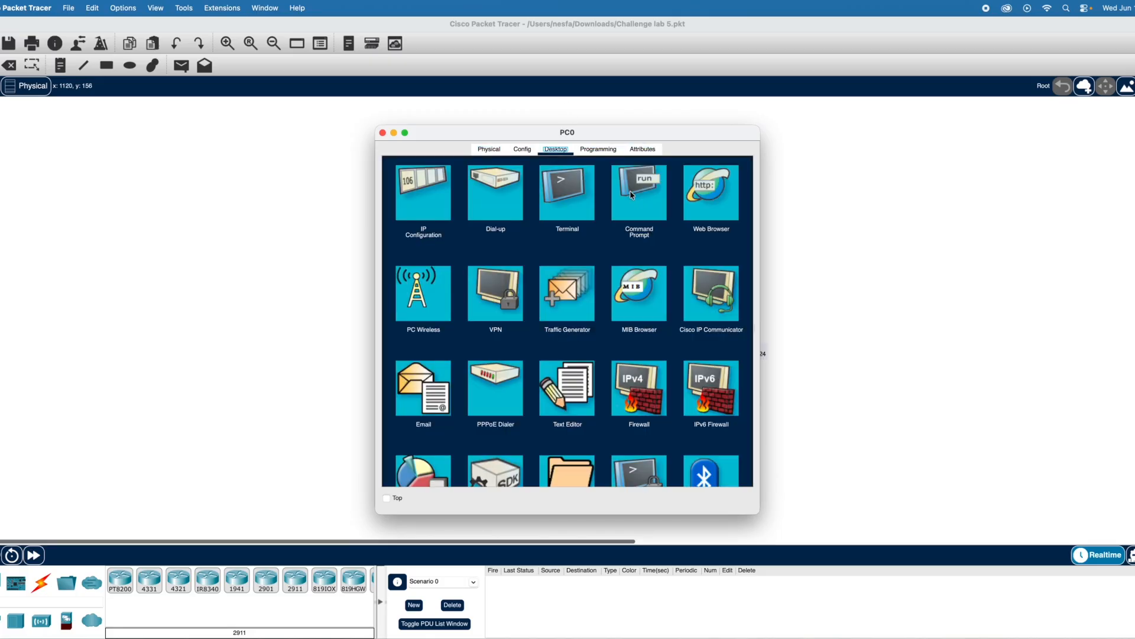
{"action": "left_click", "coordinate": [644, 197]}
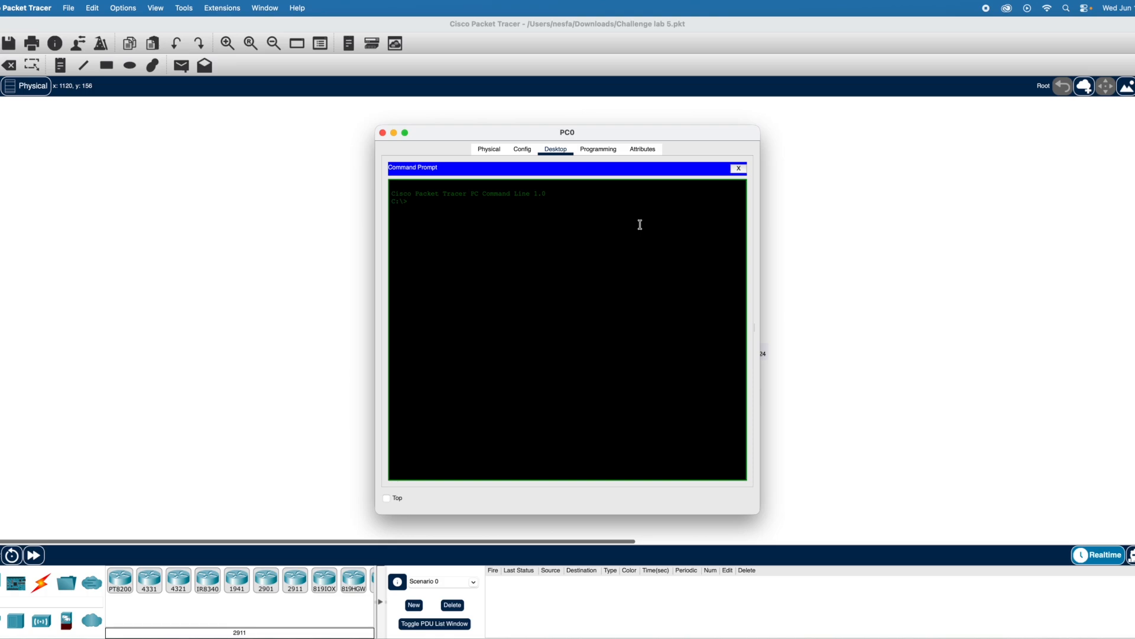
{"action": "left_click_drag", "start_coordinate": [681, 133], "coordinate": [360, 119]}
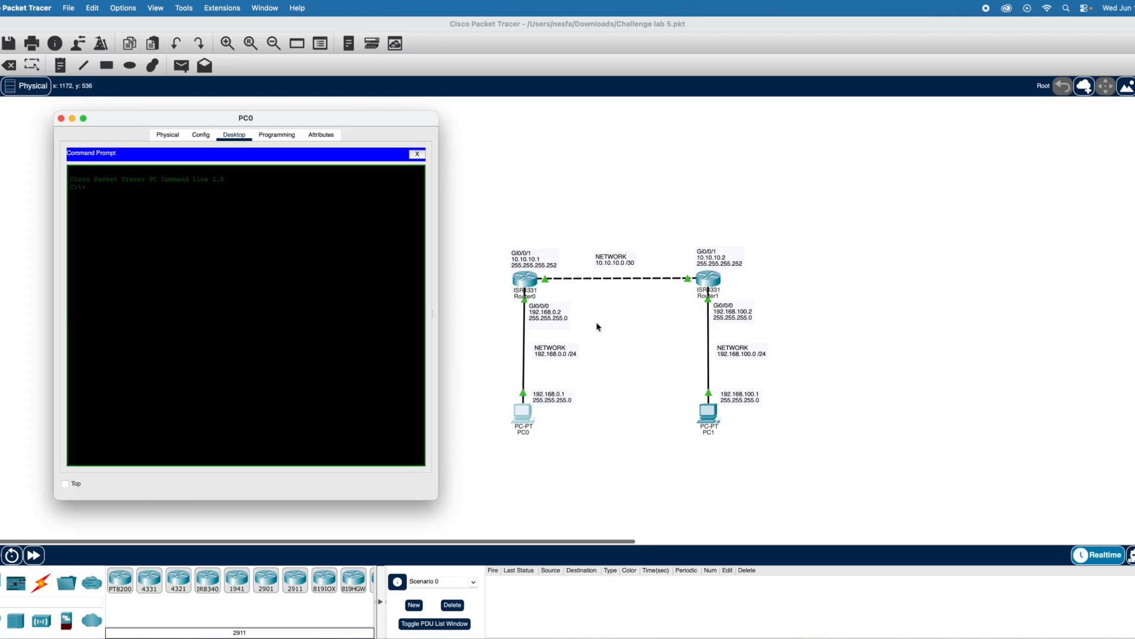
- Ping PC0's default gateway 192.168.0.2 from PC0
{"action": "type", "text": "ping 192.168.0.2"}
{"action": "key", "text": "Return"}
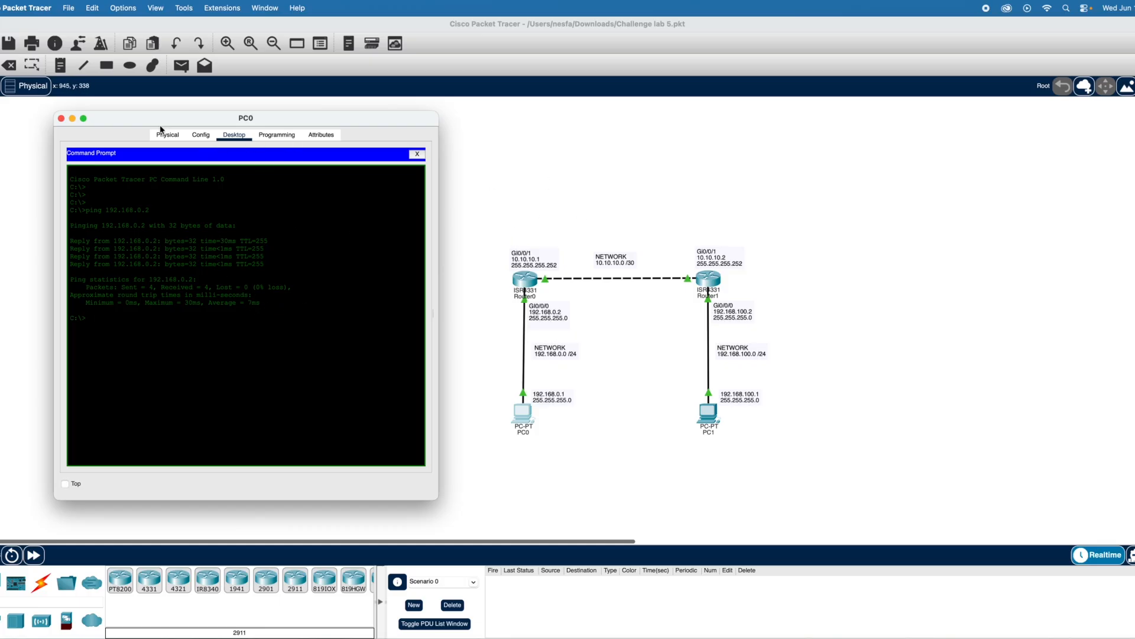
- Close the PC0 window and set PC1's IPv4 address to 192.168.100.1 with subnet mask 255.255.255.0
{"action": "left_click", "coordinate": [61, 119]}
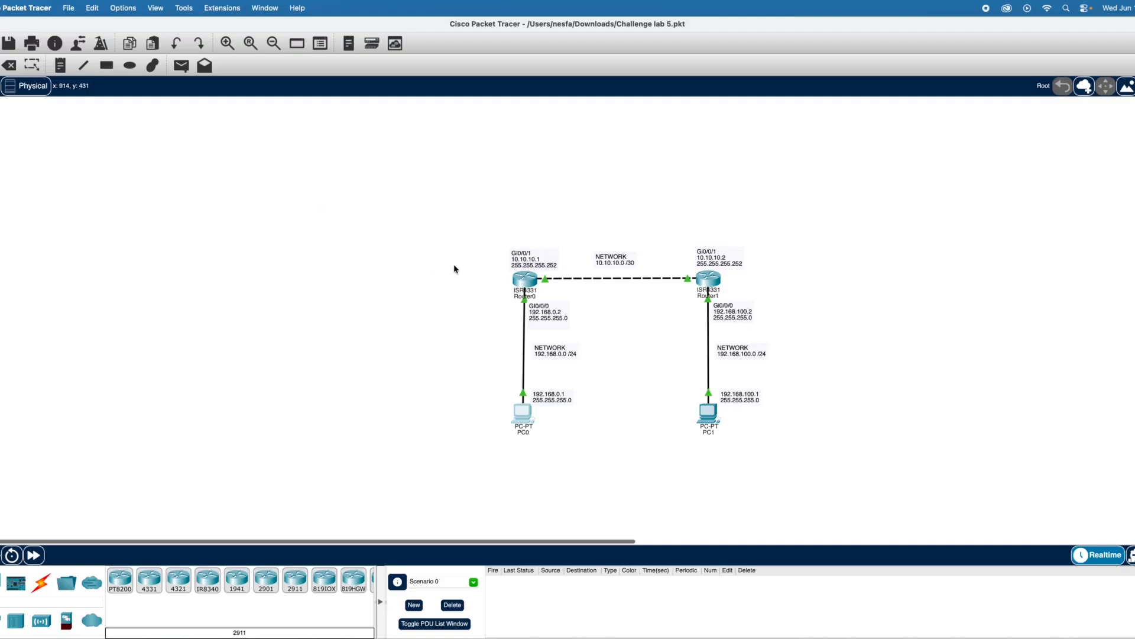
{"action": "left_click", "coordinate": [710, 412]}
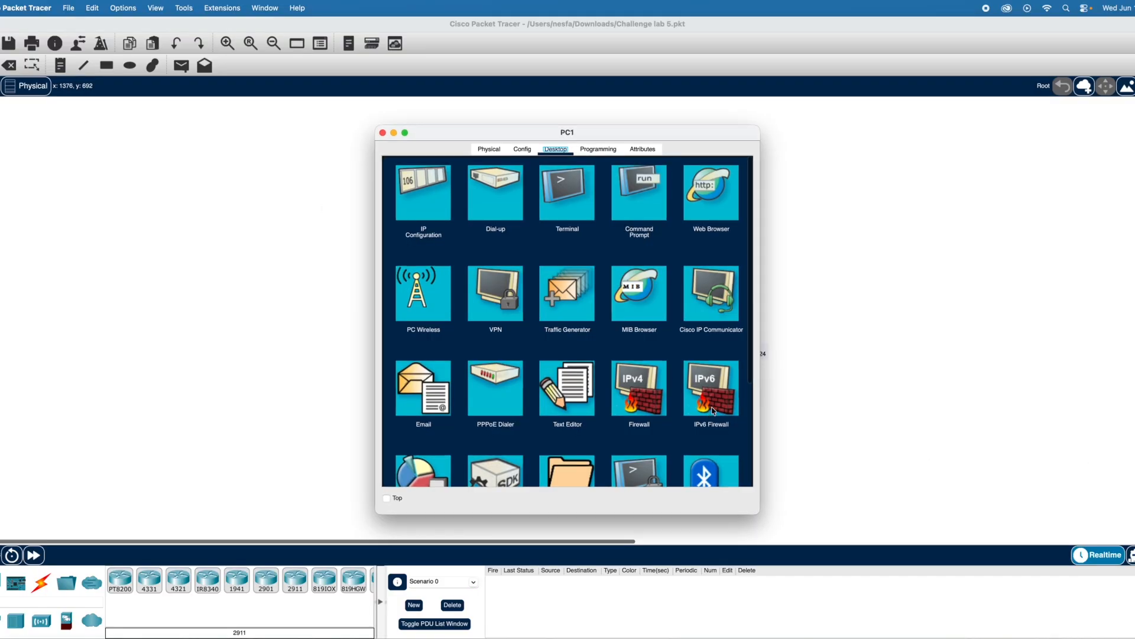
{"action": "left_click", "coordinate": [415, 204]}
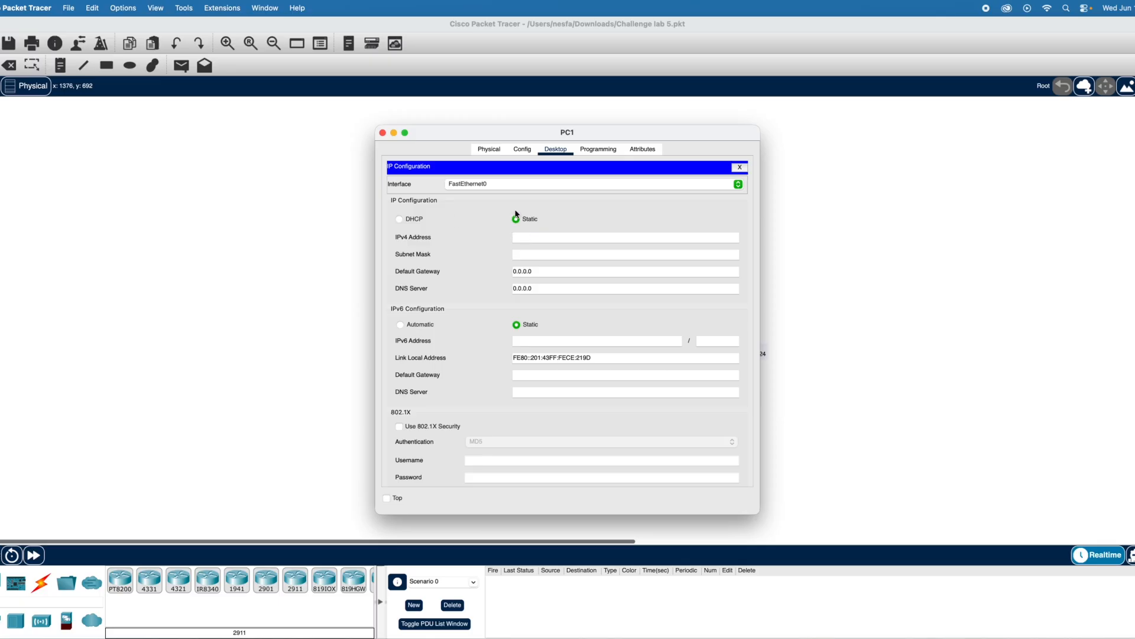
{"action": "left_click_drag", "start_coordinate": [594, 124], "coordinate": [250, 138]}
{"action": "type", "text": "192.168.100.1"}
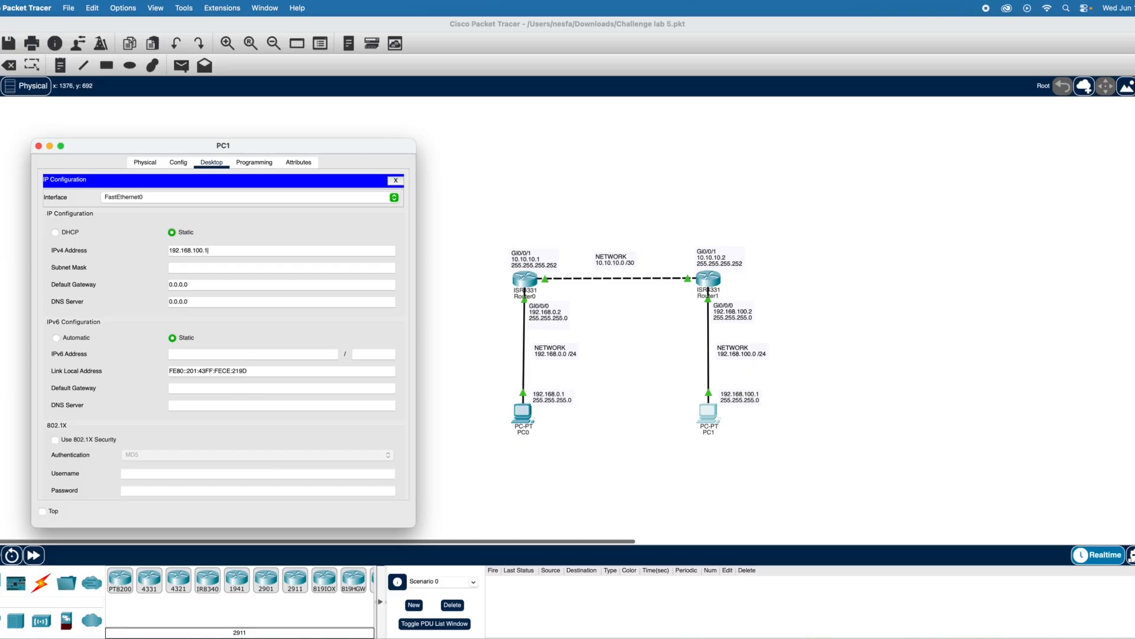
{"action": "left_click", "coordinate": [243, 271]}
- Set PC1's default gateway to 192.168.100.2 and close the PC1 window
{"action": "left_click", "coordinate": [200, 284]}
{"action": "key", "text": "BackSpace"}
{"action": "key", "text": "BackSpace"}
{"action": "key", "text": "BackSpace"}
{"action": "key", "text": "BackSpace"}
{"action": "key", "text": "BackSpace"}
{"action": "key", "text": "BackSpace"}
{"action": "type", "text": "192.168.100"}
{"action": "left_click", "coordinate": [39, 145]}
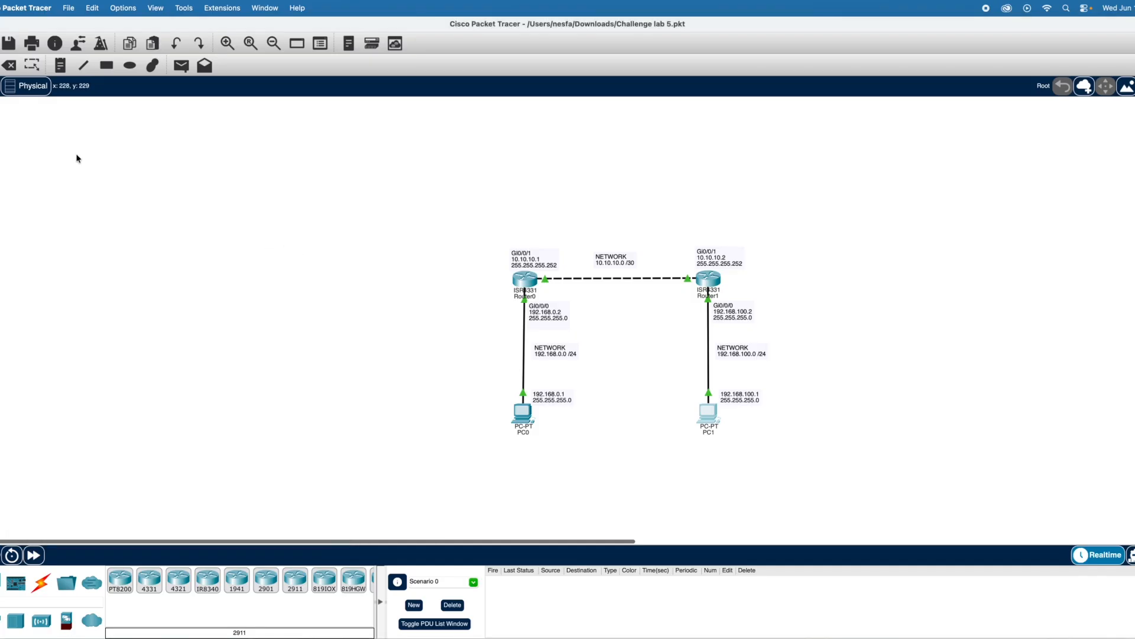
- Reopen PC1's IP Configuration to check the IPv4 address, subnet mask and default gateway, and leave it
{"action": "left_click", "coordinate": [712, 418]}
{"action": "left_click", "coordinate": [421, 190]}
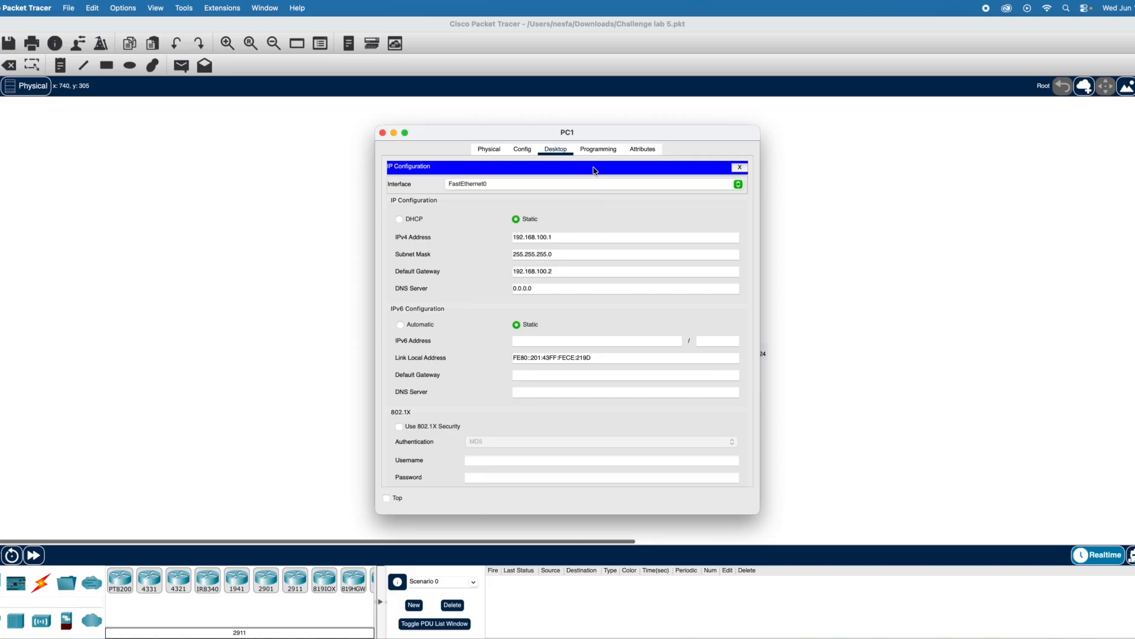
{"action": "left_click", "coordinate": [482, 151]}
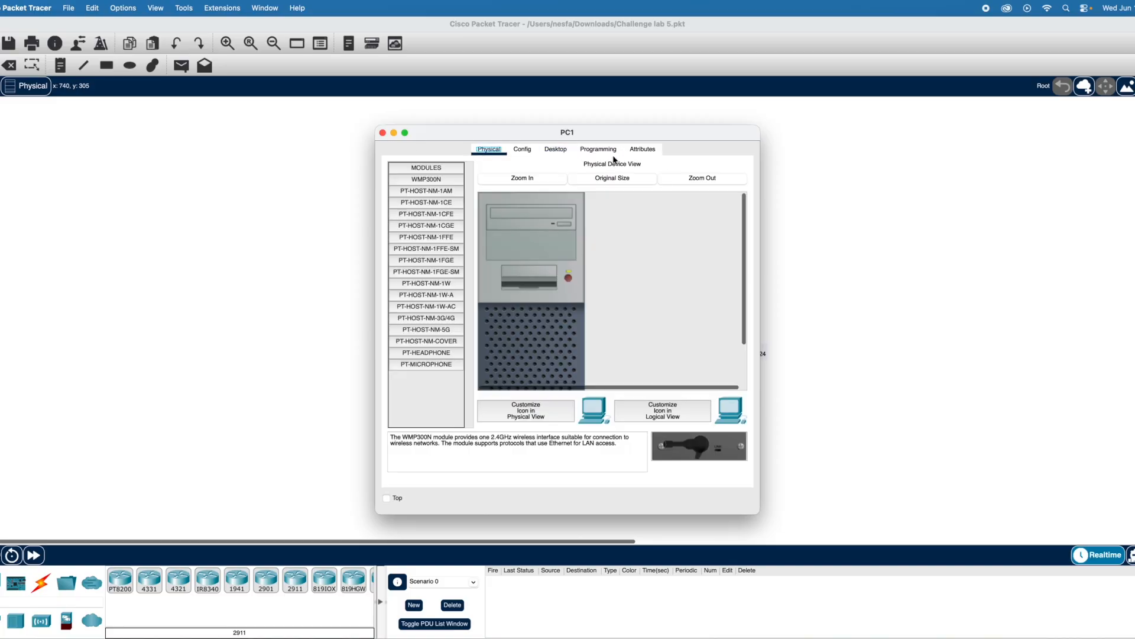
- Open PC1's Command Prompt and move its window clear of the topology
{"action": "left_click", "coordinate": [559, 150]}
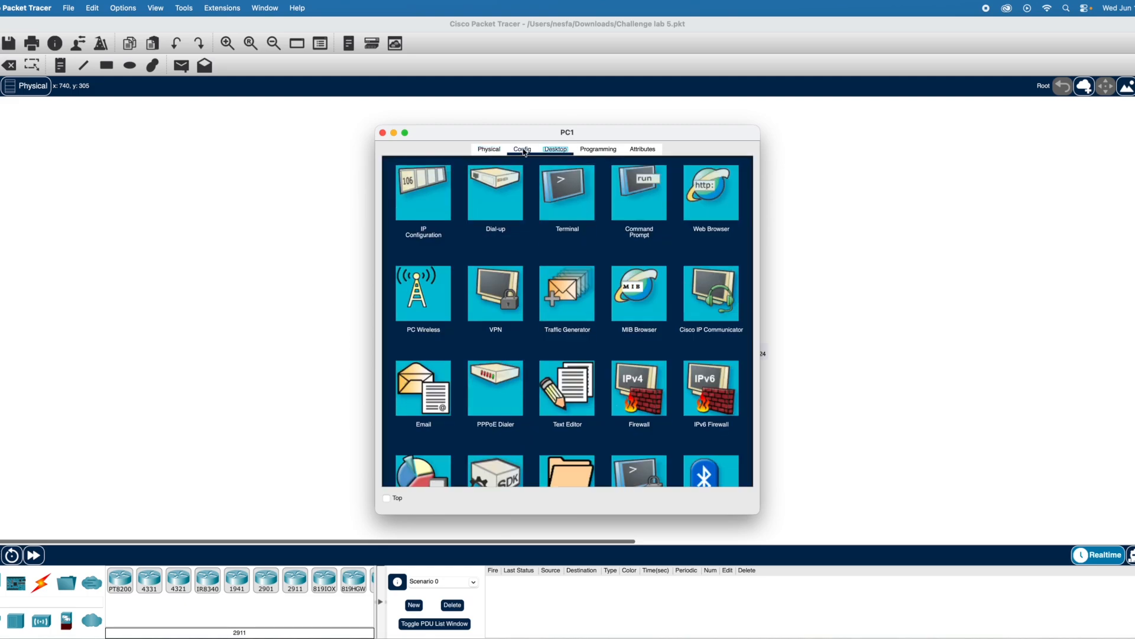
{"action": "left_click", "coordinate": [641, 212]}
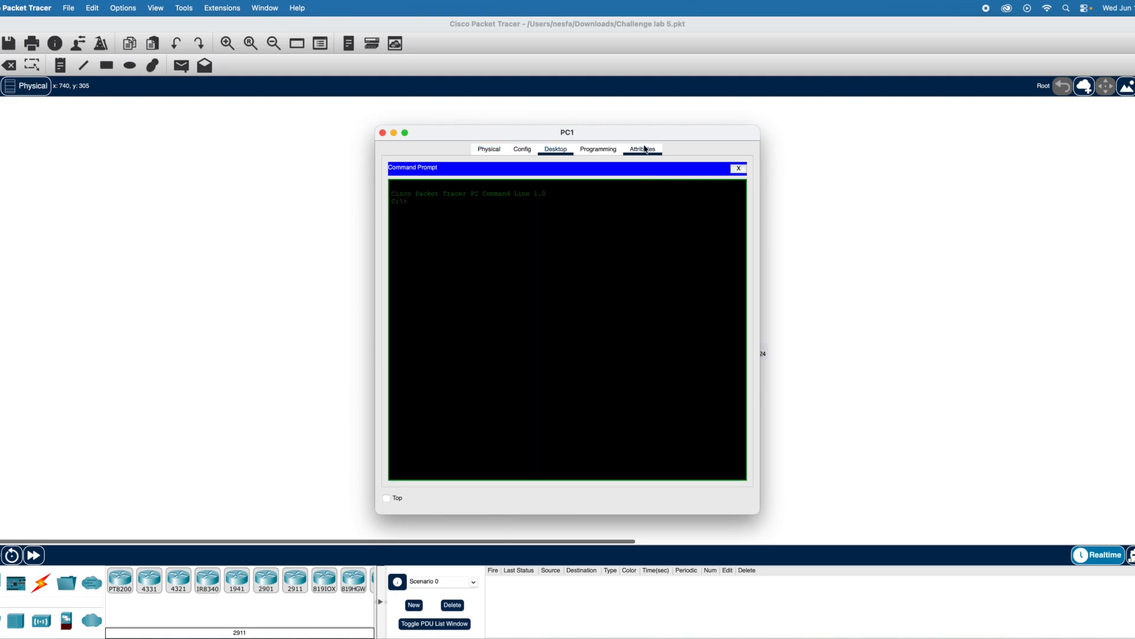
{"action": "left_click_drag", "start_coordinate": [692, 139], "coordinate": [418, 127]}
{"action": "key", "text": "Return"}
{"action": "key", "text": "Return"}
- Ping PC1's default gateway 192.168.100.2 from PC1 and close the PC1 window
{"action": "type", "text": "pin"}
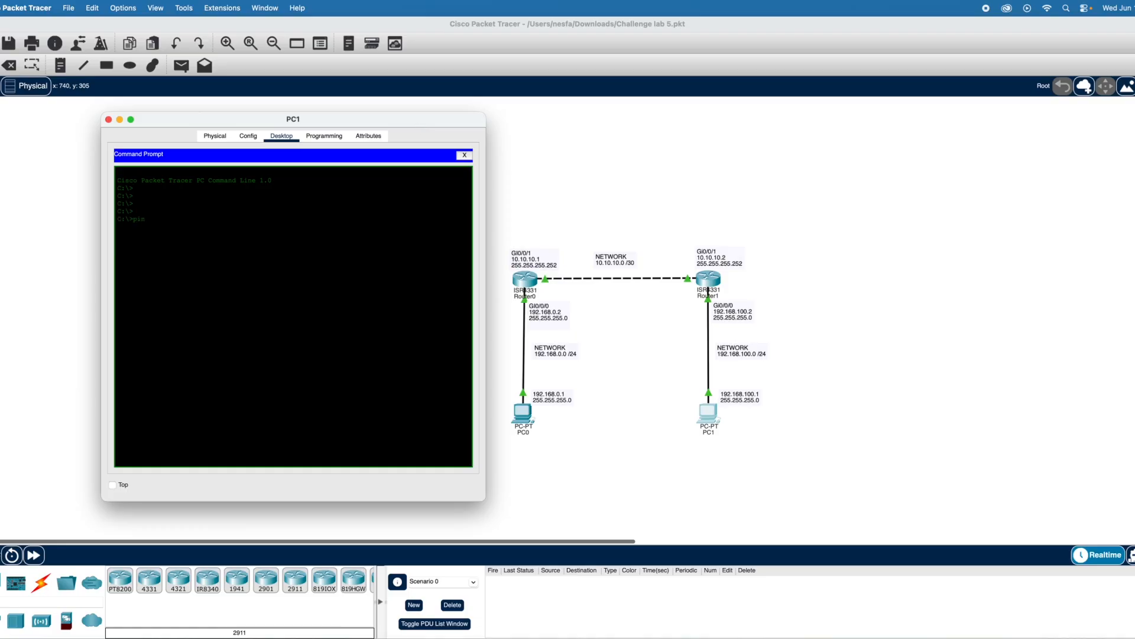
{"action": "type", "text": "g 192.168.100.2"}
{"action": "key", "text": "Return"}
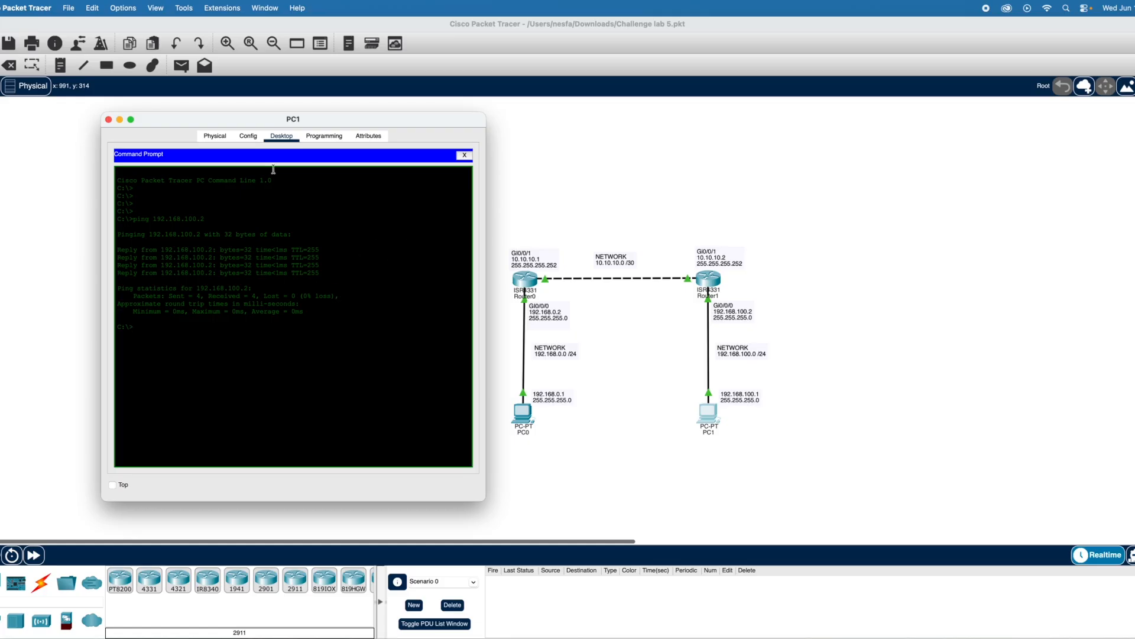
{"action": "left_click", "coordinate": [108, 120]}
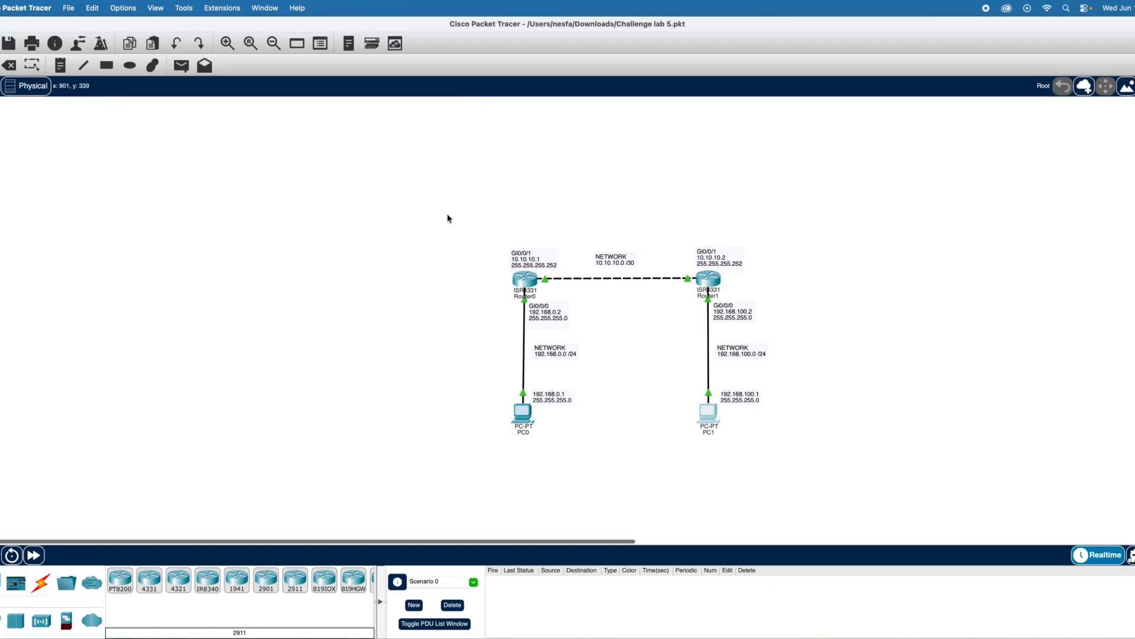
- Reopen PC0, move its window clear of the topology and bring up its Command Prompt
{"action": "left_click", "coordinate": [522, 418]}
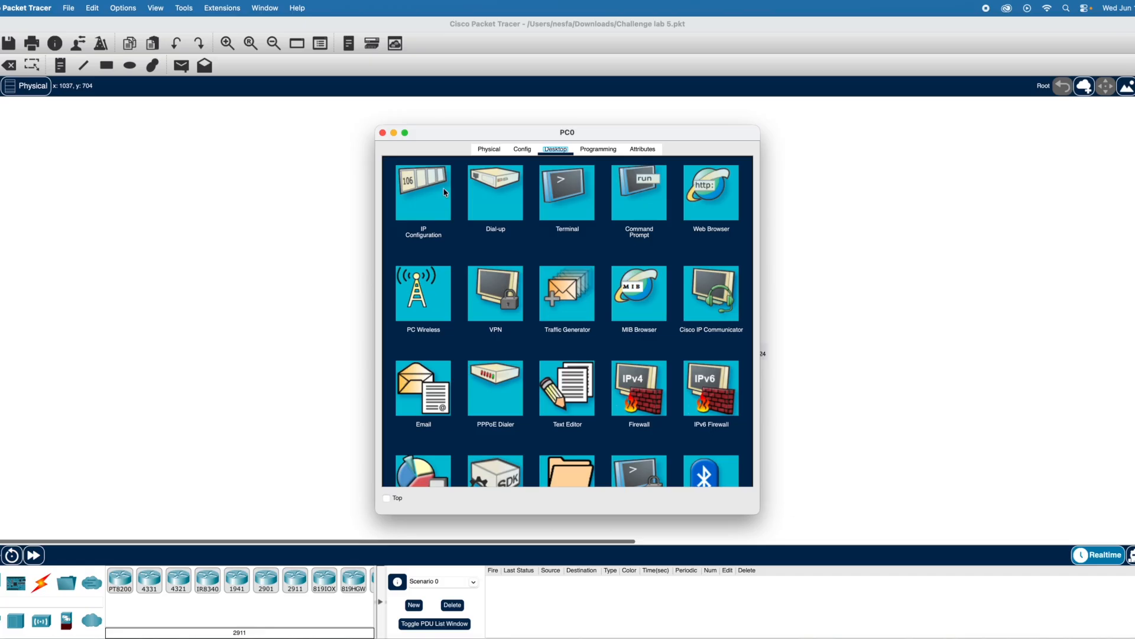
{"action": "left_click_drag", "start_coordinate": [573, 136], "coordinate": [256, 144]}
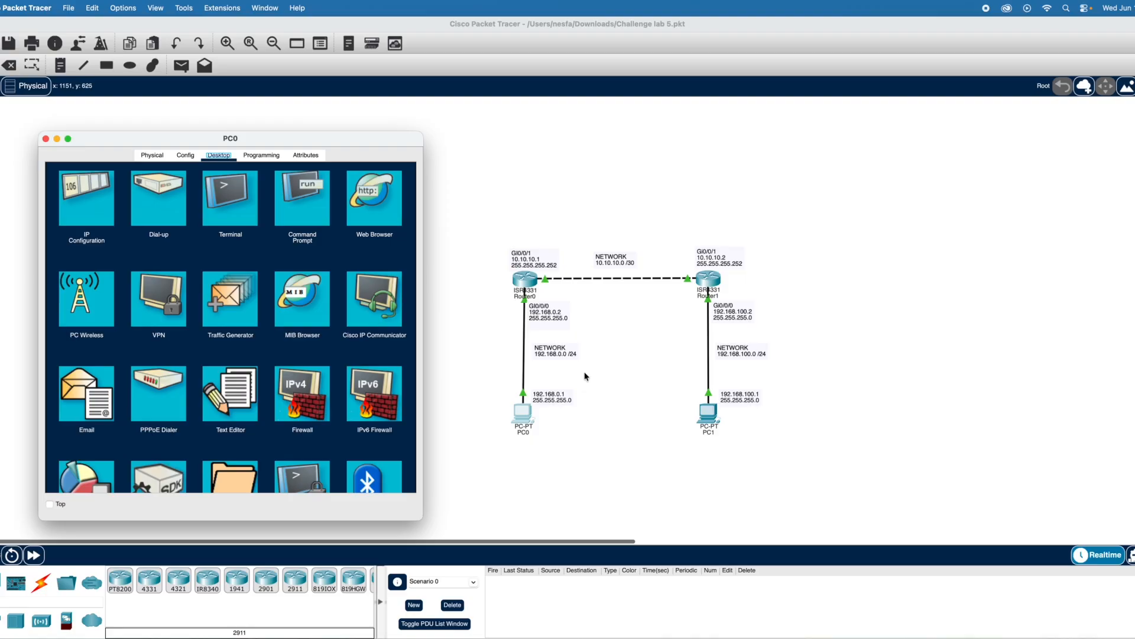
{"action": "left_click", "coordinate": [294, 206]}
{"action": "key", "text": "Return"}
{"action": "key", "text": "Return"}
{"action": "key", "text": "Return"}
- Ping PC1 at 192.168.100.1 from PC0 and close the PC0 window
{"action": "type", "text": "ping"}
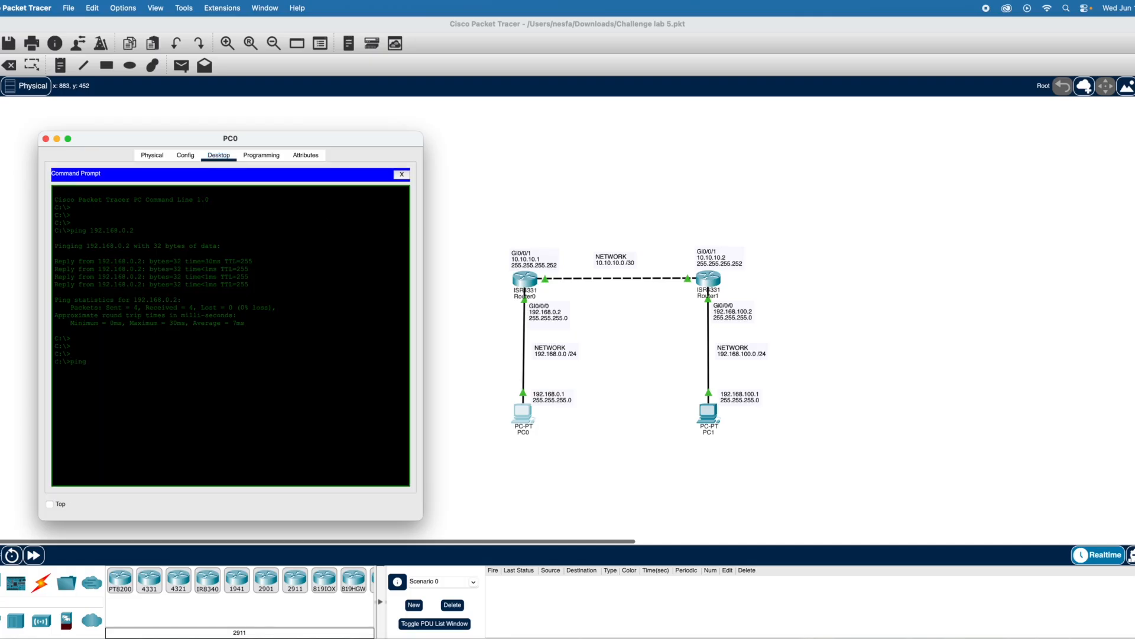
{"action": "type", "text": " 192.168.100.1"}
{"action": "key", "text": "Return"}
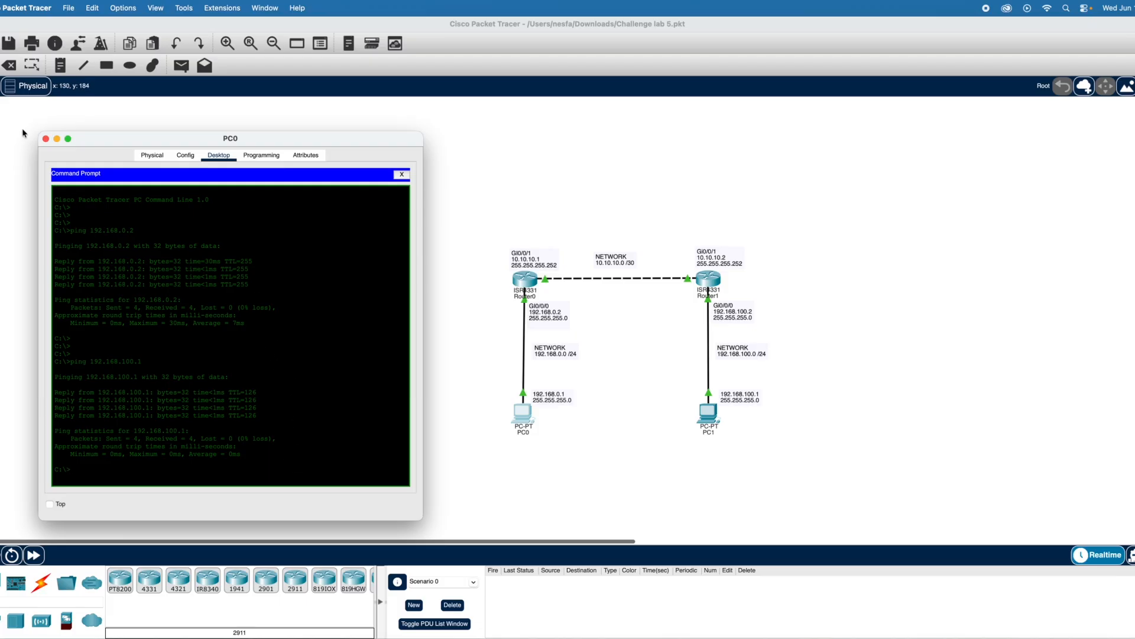
{"action": "left_click", "coordinate": [46, 139]}
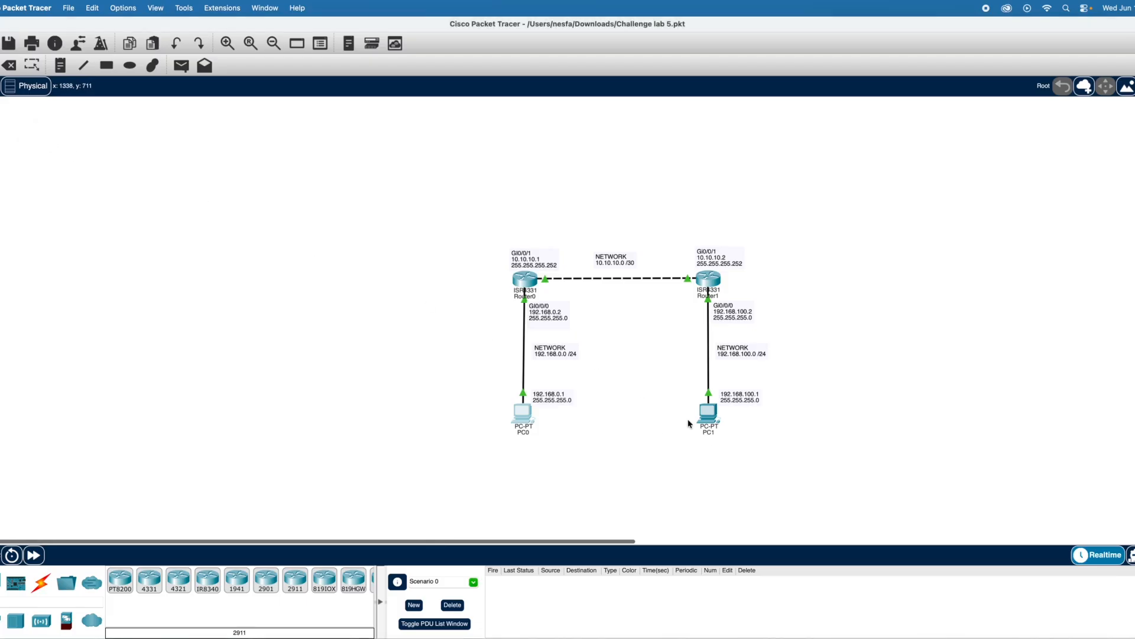
- Reopen PC1's Command Prompt beside the topology and ping PC0 at 192.168.0.1
{"action": "left_click", "coordinate": [708, 415]}
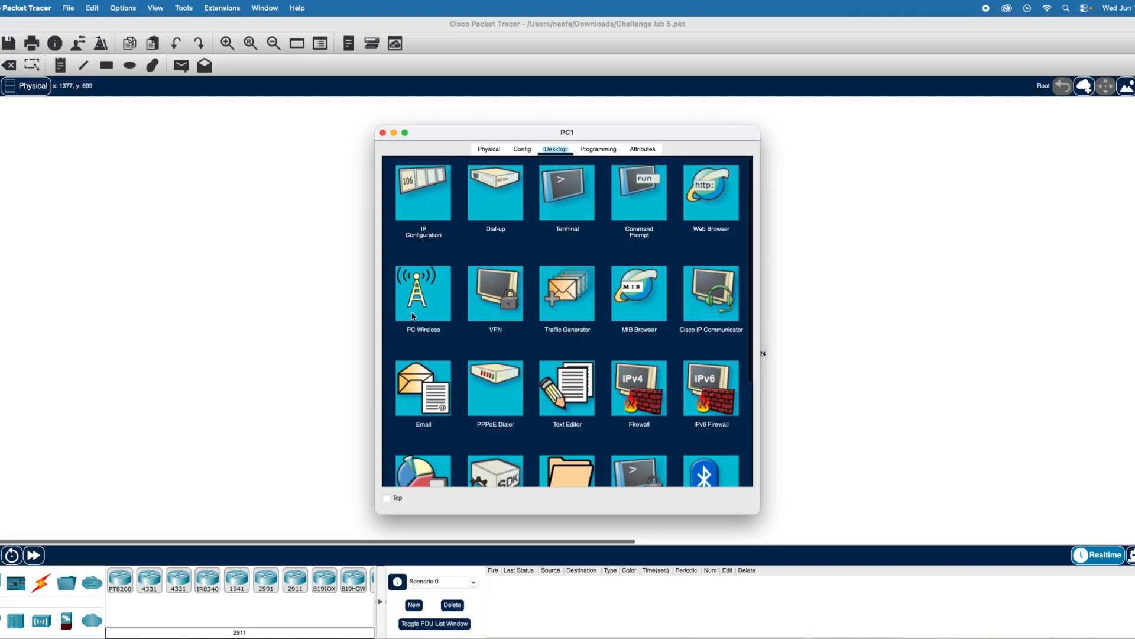
{"action": "left_click_drag", "start_coordinate": [504, 139], "coordinate": [240, 136]}
{"action": "left_click", "coordinate": [290, 204]}
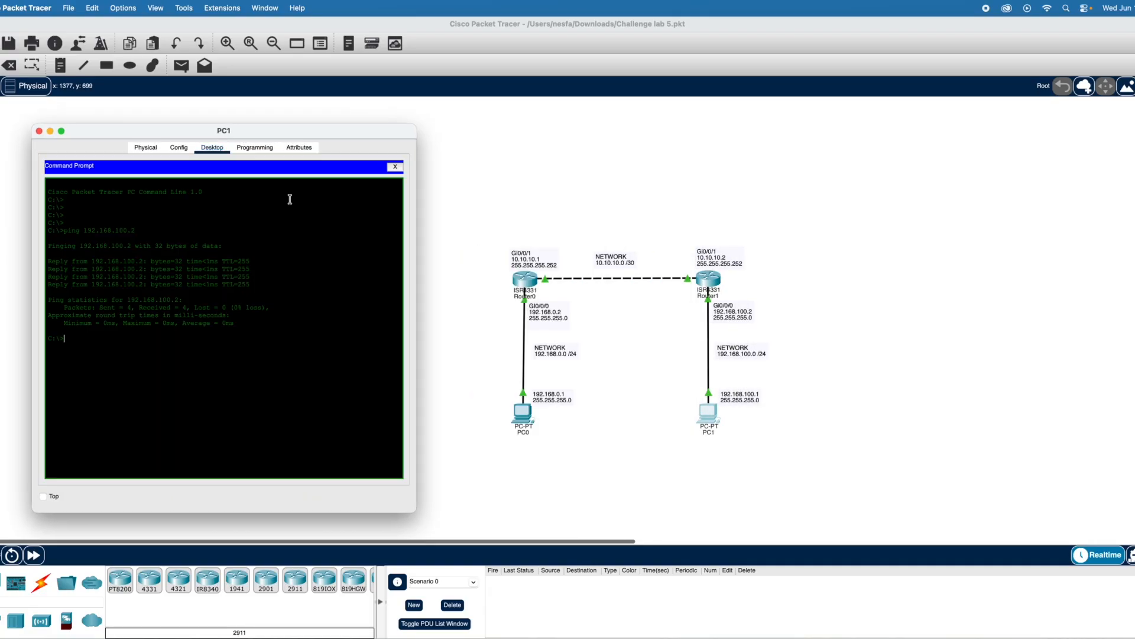
{"action": "key", "text": "Return"}
{"action": "type", "text": "ping 192.168.0.1"}
{"action": "key", "text": "Return"}
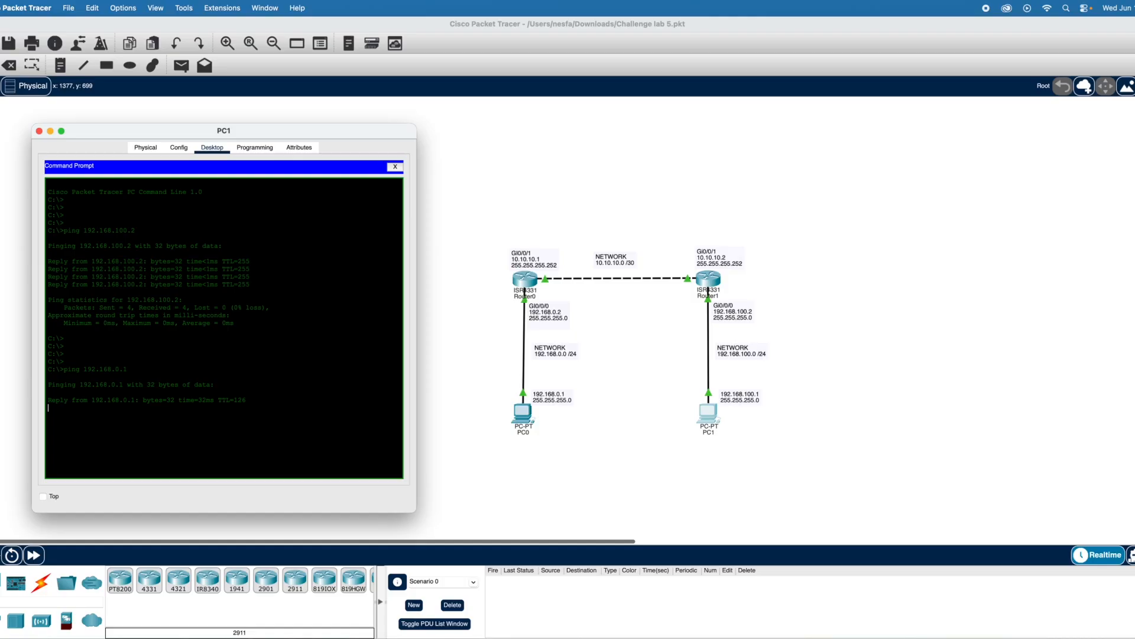